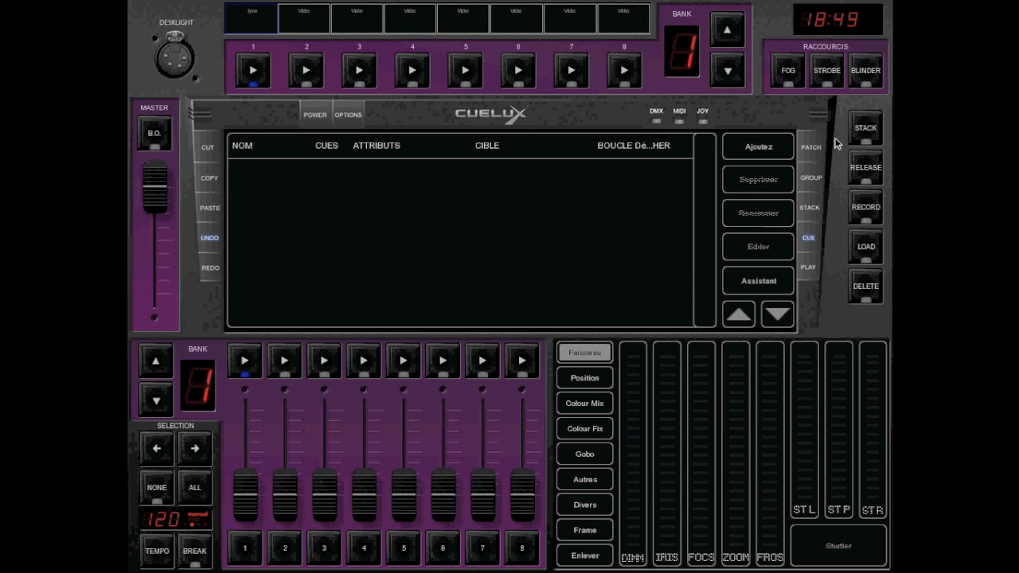
# Step: Select the four fixtures par64 to fixture04 and set their red (ROUGE) colour mix level to 100
pyautogui.click(807, 237)
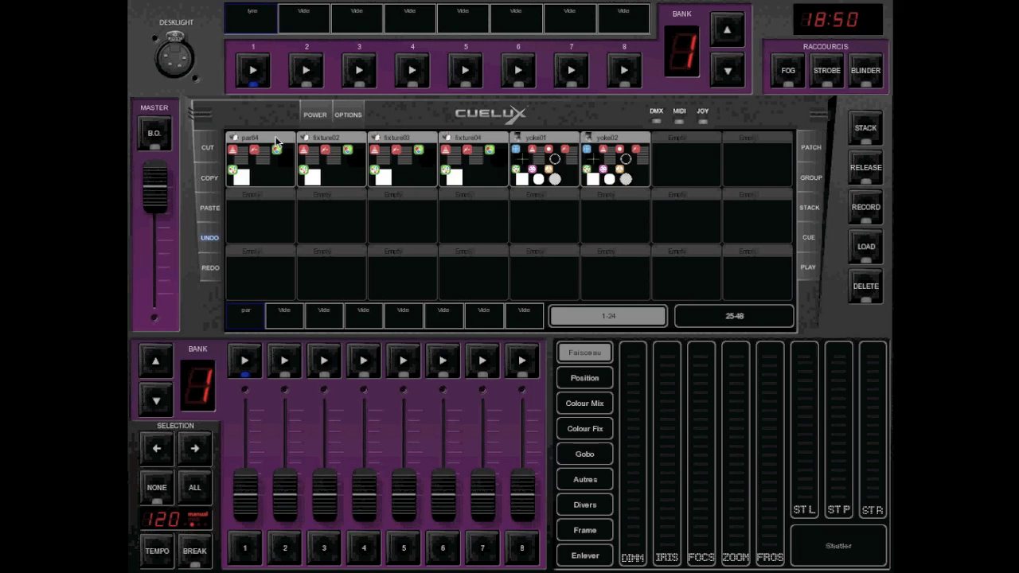
pyautogui.moveTo(276, 141)
pyautogui.mouseDown()
pyautogui.moveTo(469, 135)
pyautogui.moveTo(446, 151)
pyautogui.mouseUp()
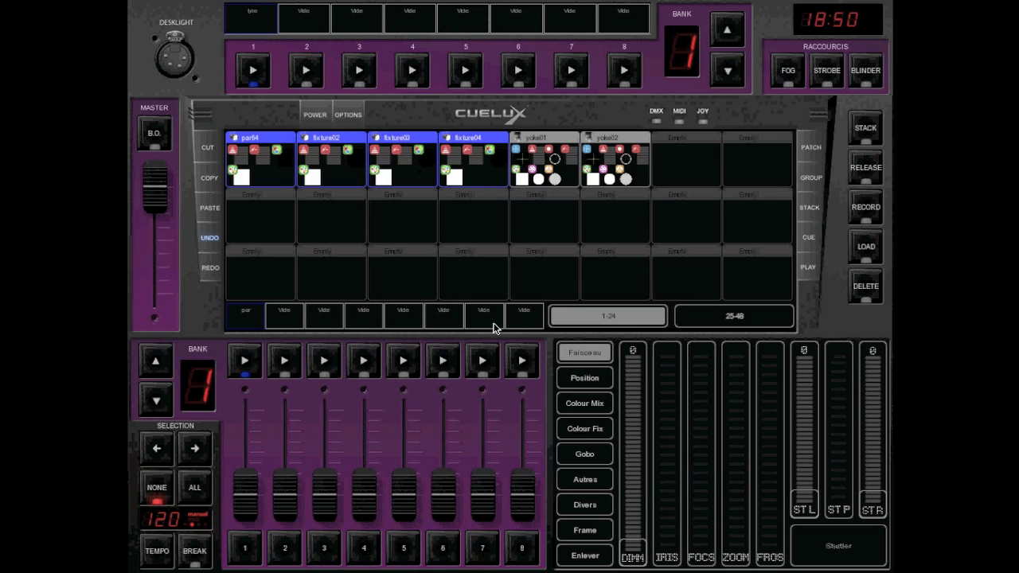
pyautogui.click(597, 404)
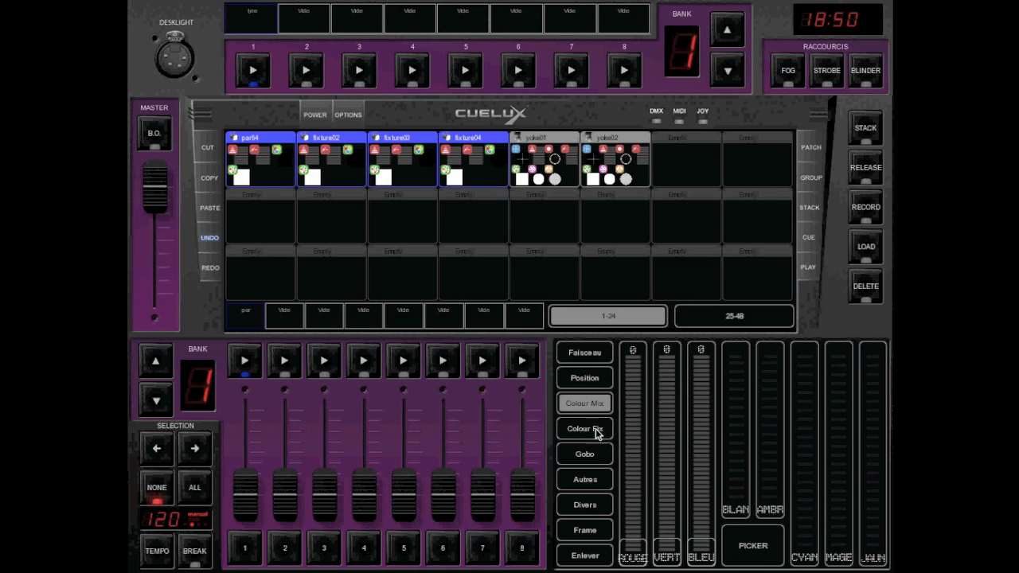
pyautogui.moveTo(641, 549); pyautogui.dragTo(636, 320)
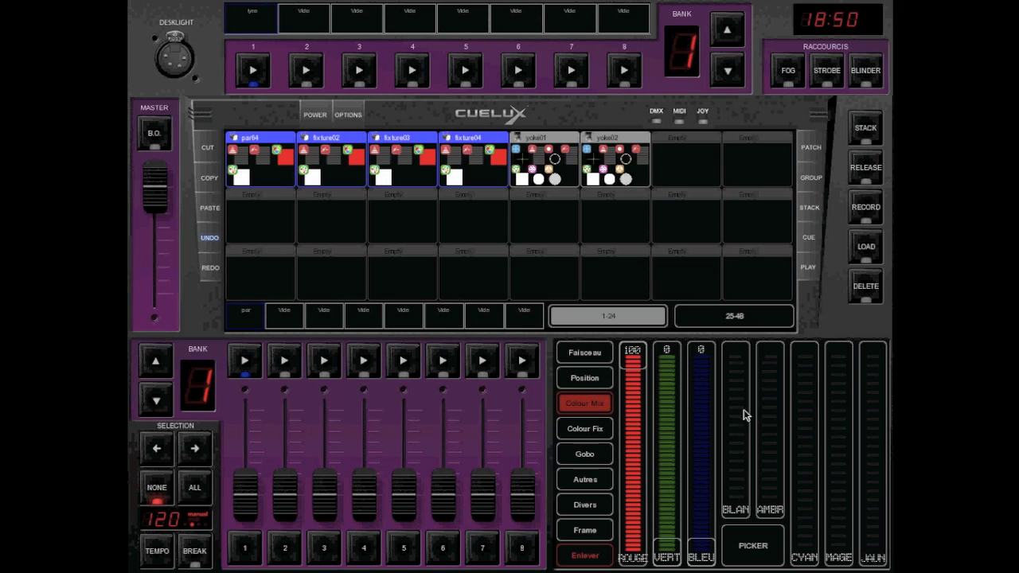
# Step: Record the red look as the first cue on the lower playback 8 of bank 1
pyautogui.click(872, 213)
pyautogui.click(166, 402)
pyautogui.click(157, 401)
pyautogui.click(521, 360)
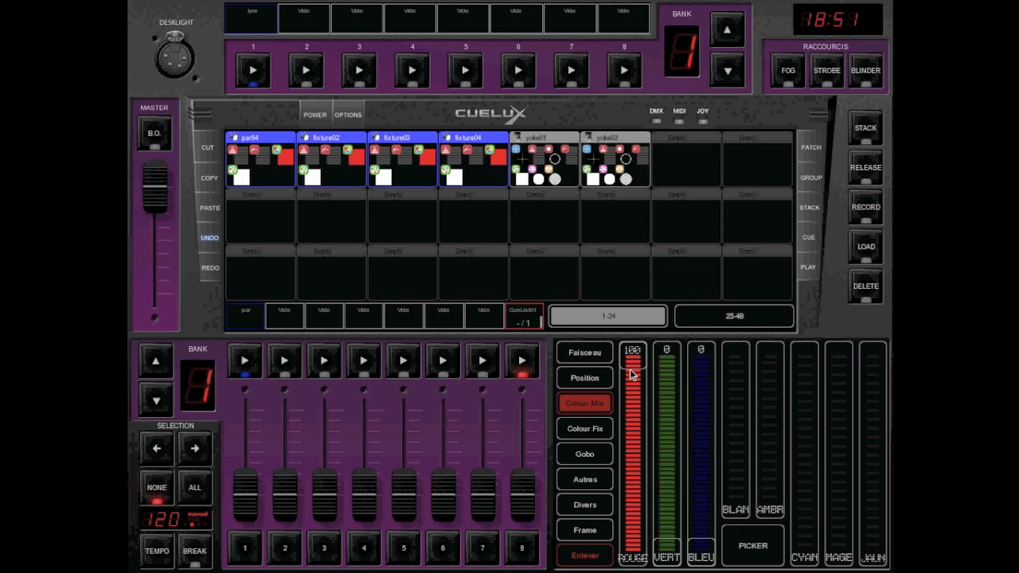
# Step: Set the selected fixtures to red 0 and green 100, and record this look as playback 8's second cue
pyautogui.moveTo(633, 362); pyautogui.dragTo(674, 557)
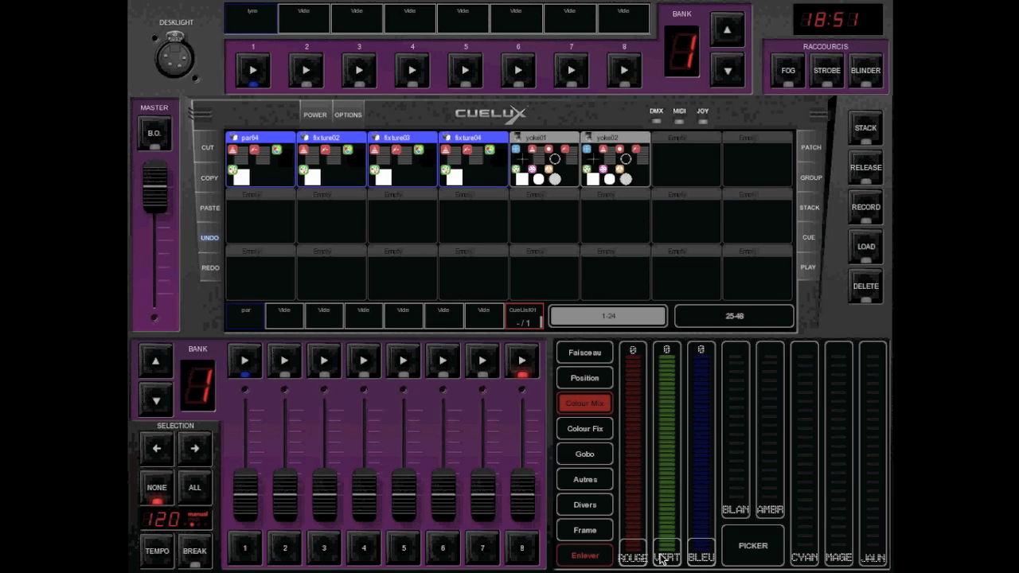
pyautogui.moveTo(663, 557); pyautogui.dragTo(676, 303)
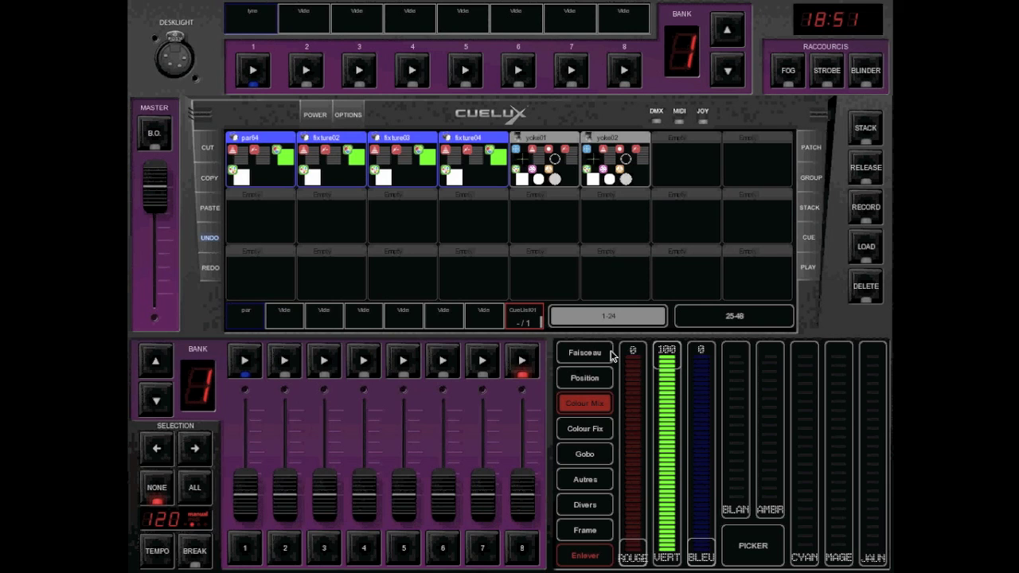
pyautogui.click(872, 211)
pyautogui.click(525, 365)
# Step: Record a look with green 0 and blue 100 as playback 8's third cue, and clear the programmed values
pyautogui.moveTo(674, 358); pyautogui.dragTo(701, 350)
pyautogui.click(869, 221)
pyautogui.click(524, 363)
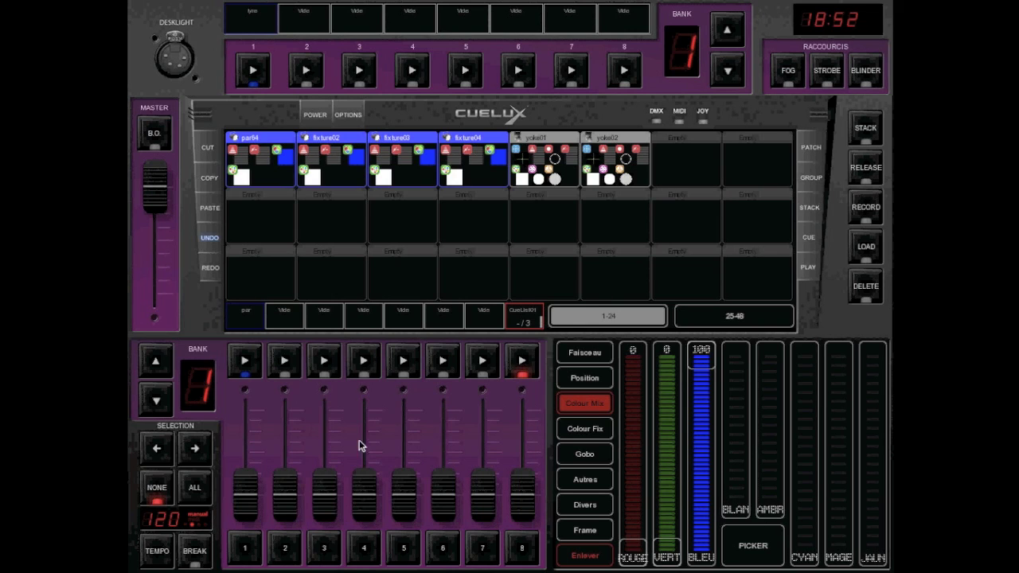
pyautogui.click(585, 556)
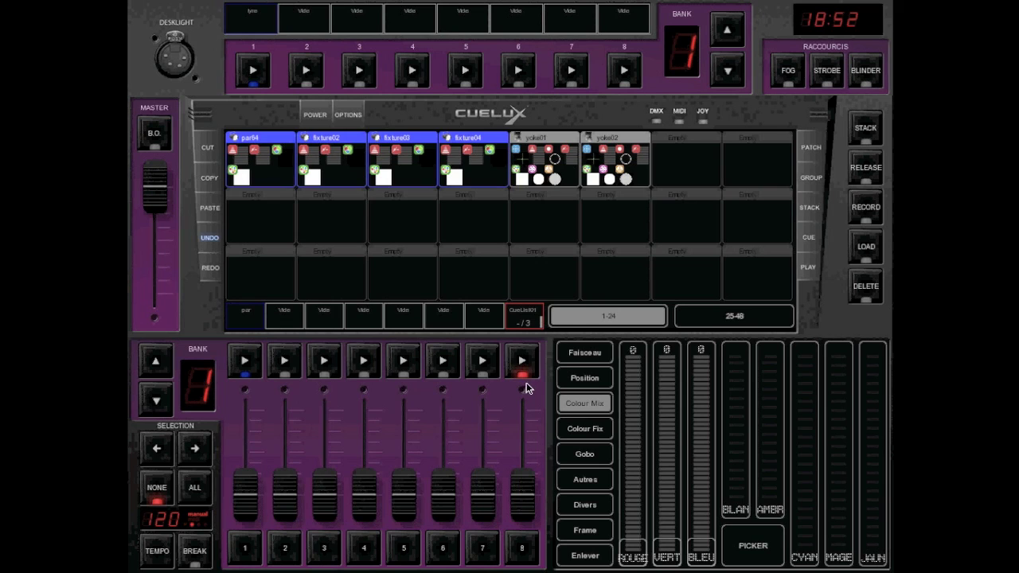
# Step: Raise the fader of playback 8 to 100 % and step through its red, green and blue cues twice
pyautogui.moveTo(524, 498); pyautogui.dragTo(534, 331)
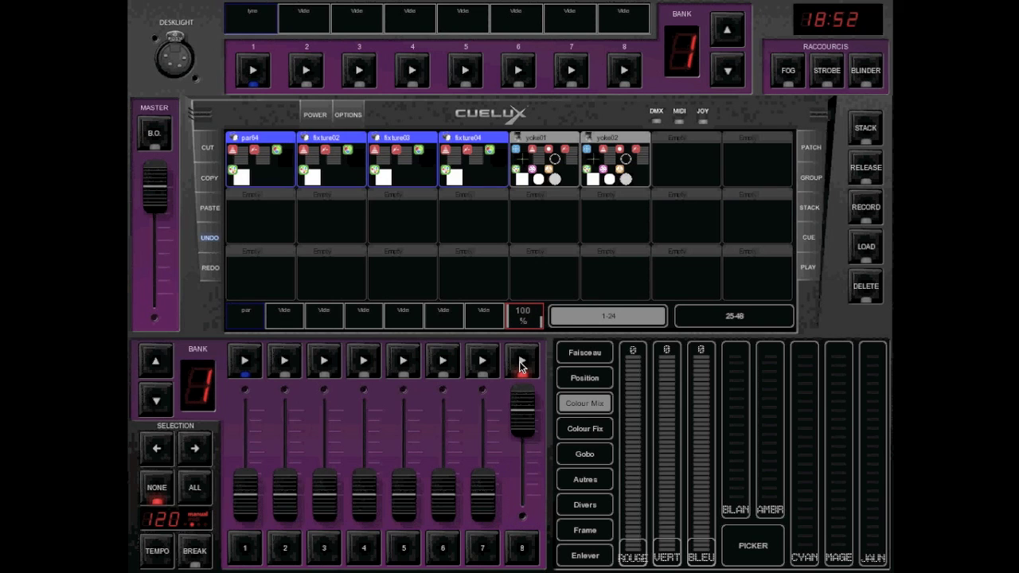
pyautogui.click(521, 362)
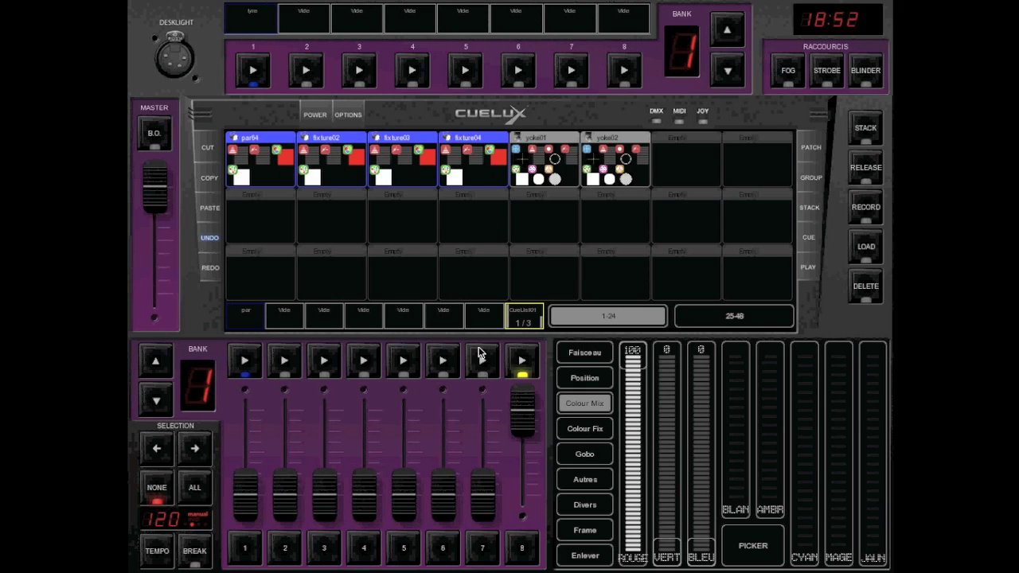
pyautogui.click(523, 366)
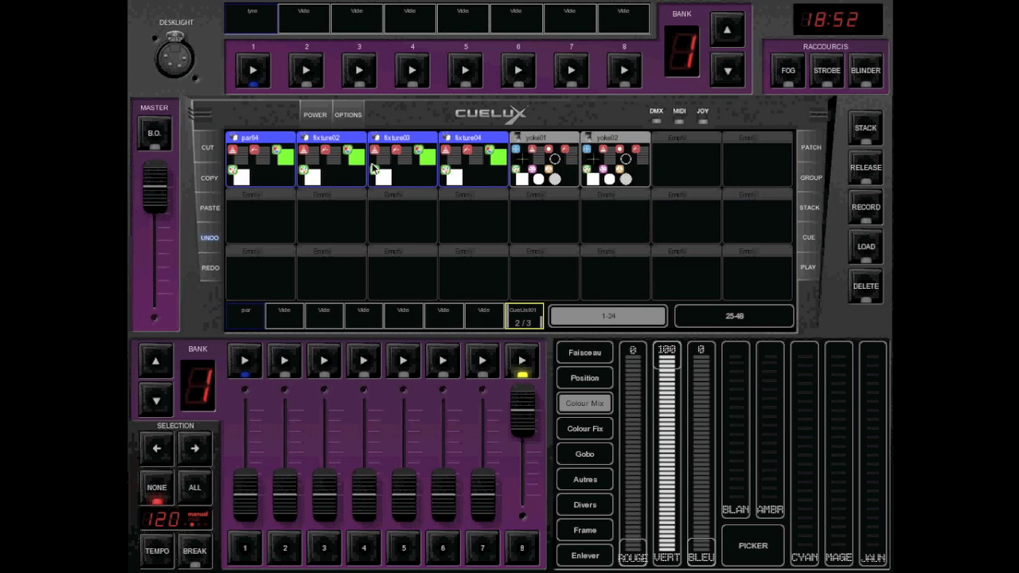
pyautogui.click(516, 366)
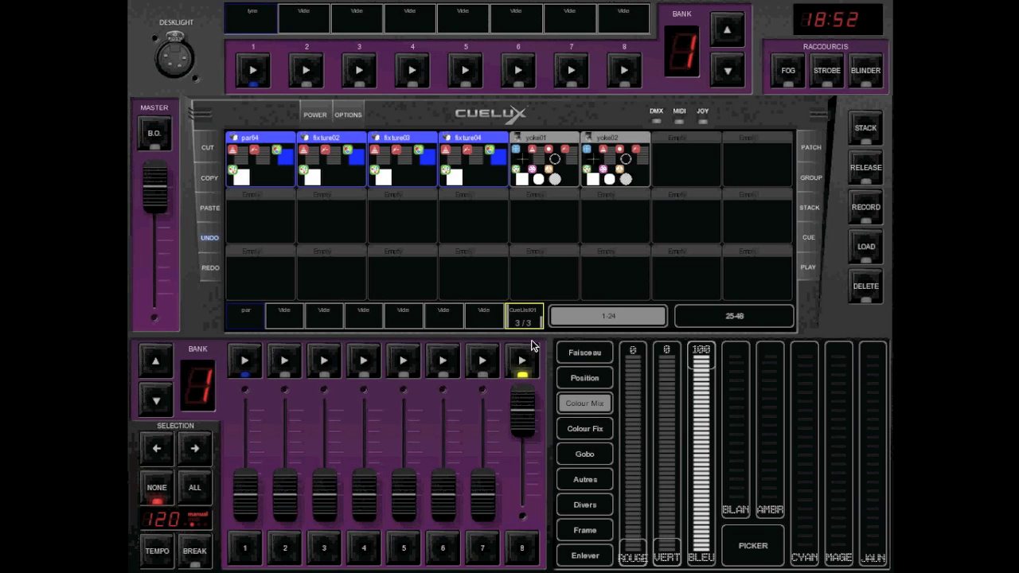
pyautogui.click(523, 367)
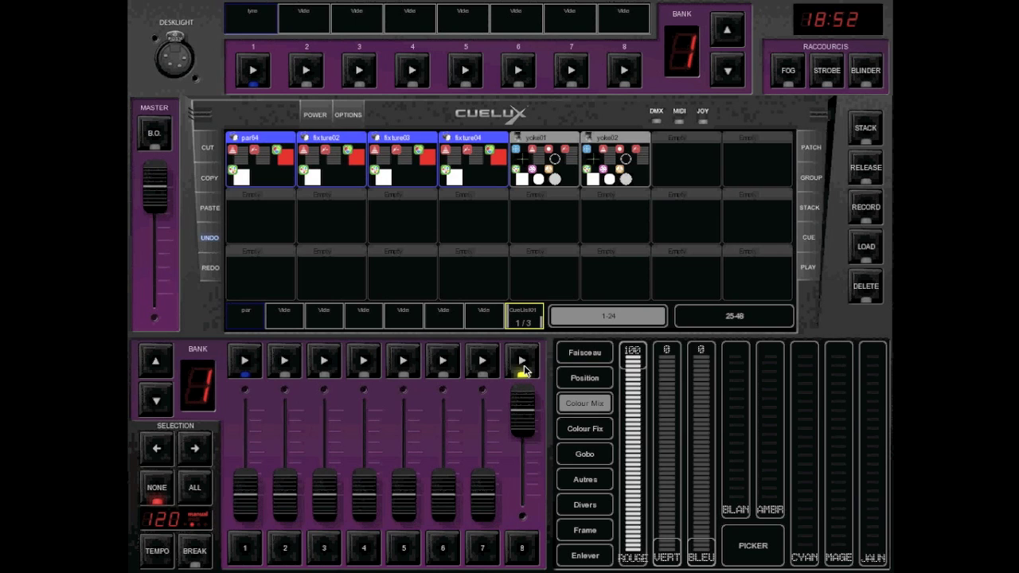
pyautogui.click(524, 367)
pyautogui.click(523, 366)
pyautogui.click(522, 367)
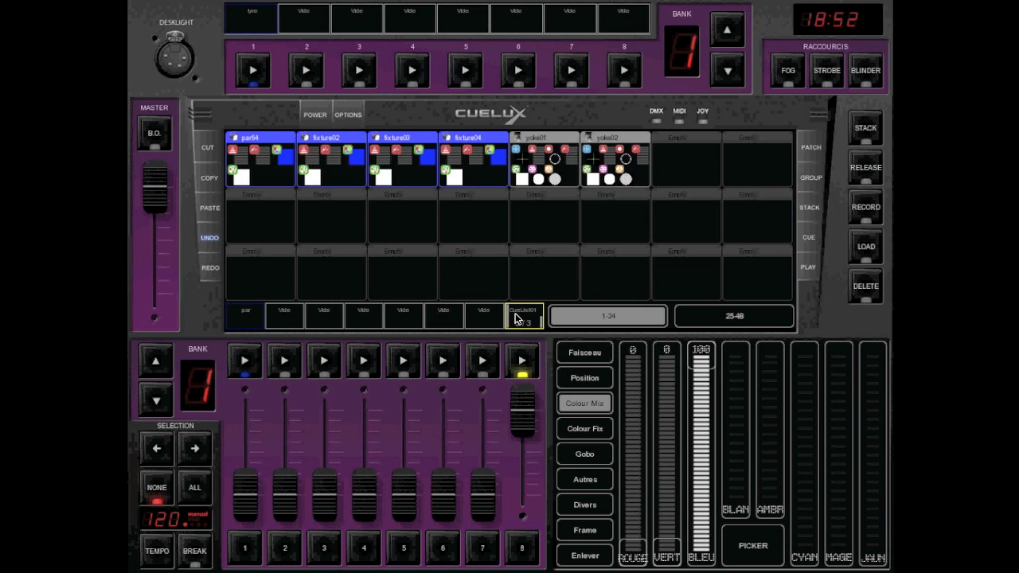
# Step: Open playback 8's cuelist for editing and set cue 1's fade-in and fade-out times to 1 second
pyautogui.click(515, 319)
pyautogui.click(794, 326)
pyautogui.click(516, 319)
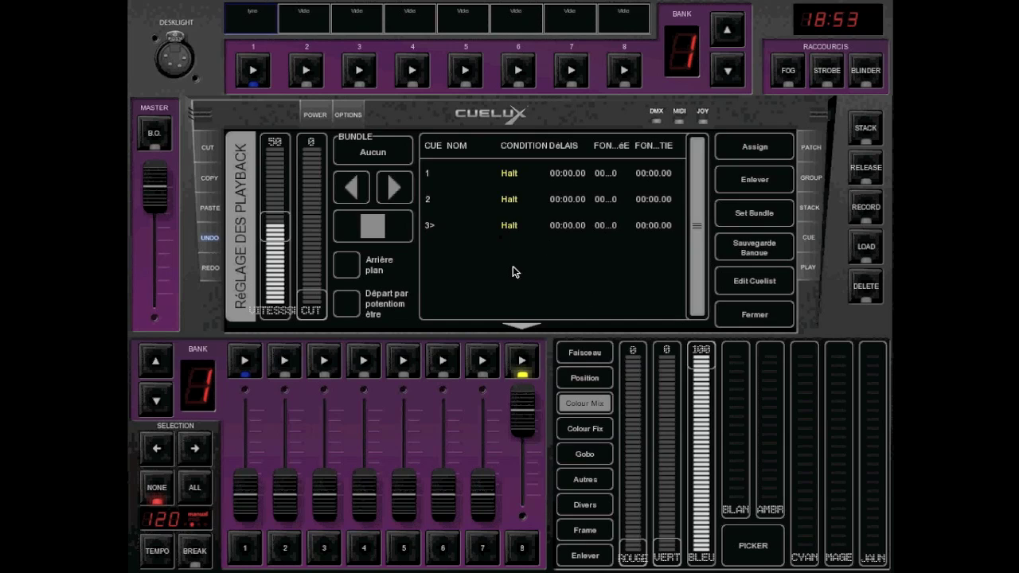
pyautogui.click(740, 285)
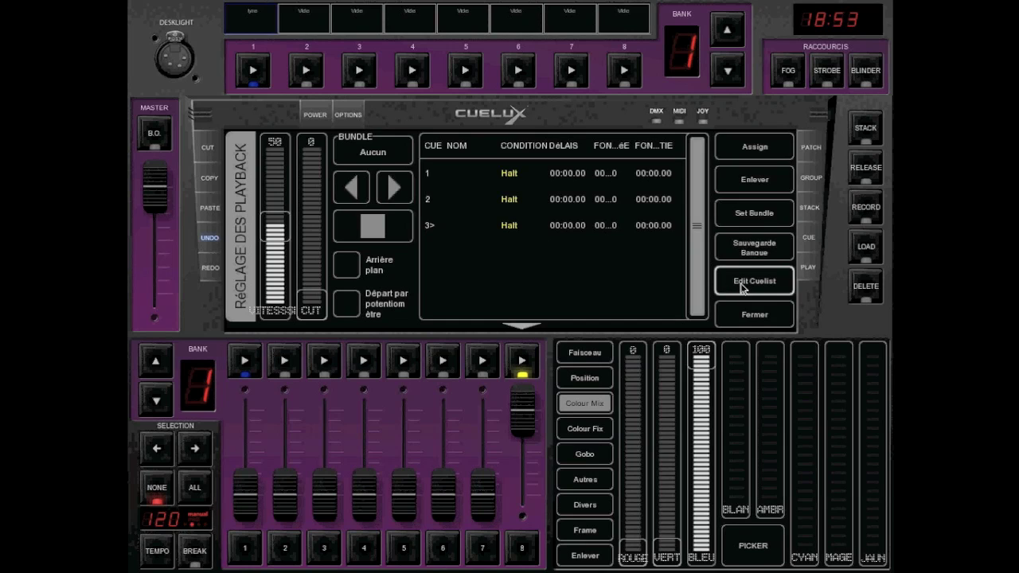
pyautogui.click(606, 181)
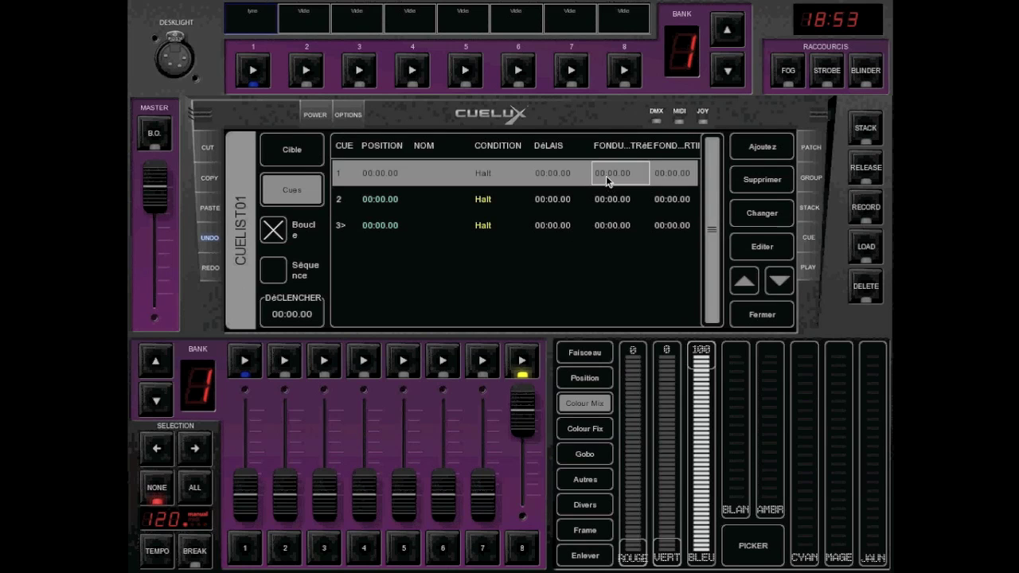
pyautogui.click(605, 182)
pyautogui.press('Return')
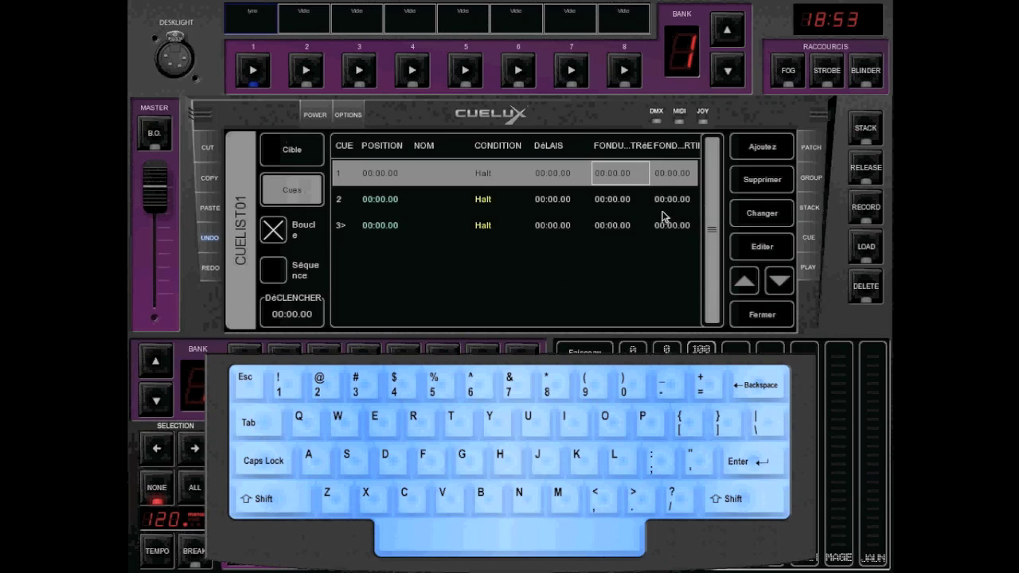
pyautogui.click(675, 176)
pyautogui.write('1')
pyautogui.press('Return')
# Step: Set the fade-in and fade-out times of cue 2 to 1 second
pyautogui.click(626, 215)
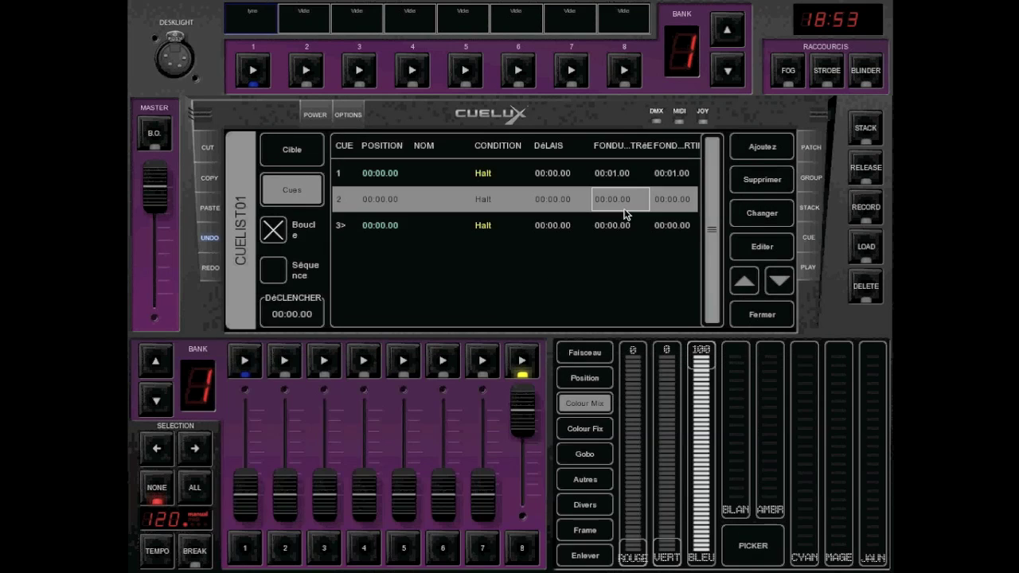
pyautogui.click(626, 215)
pyautogui.write('1')
pyautogui.press('Return')
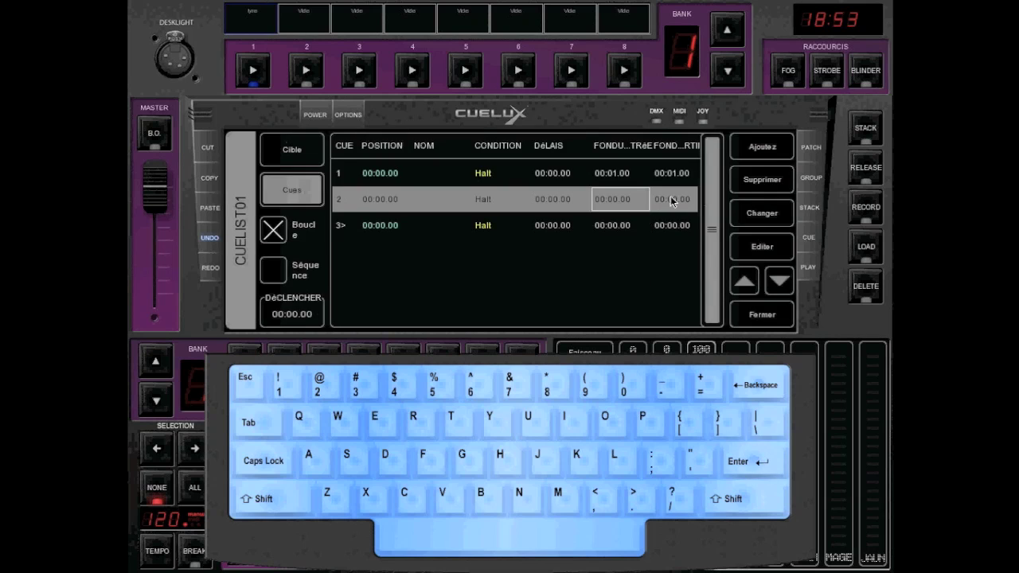
pyautogui.click(671, 202)
pyautogui.write('1')
pyautogui.press('Return')
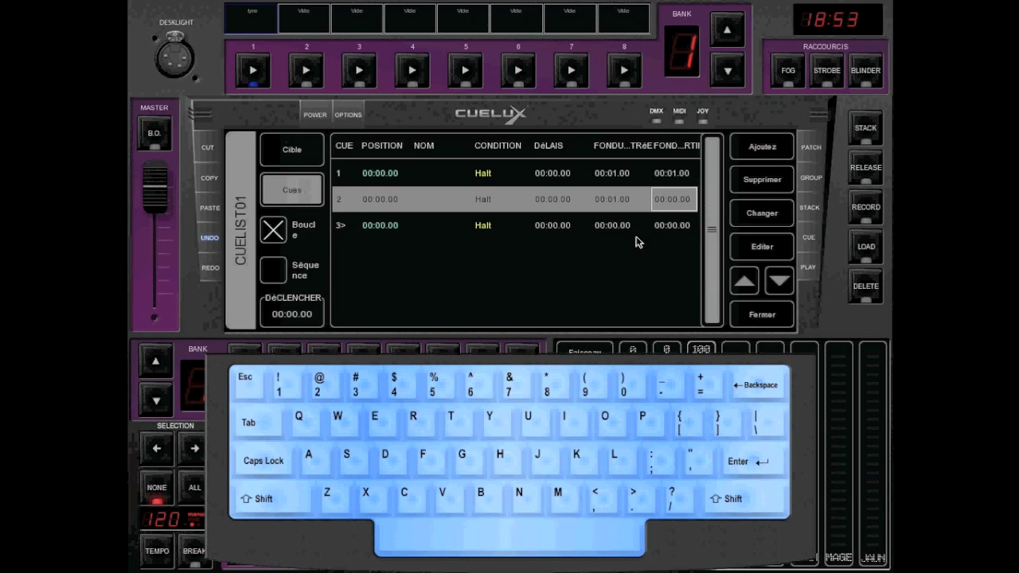
# Step: Set the fade-in and fade-out times of cue 3 to 1 second and close the cuelist and playback settings
pyautogui.click(609, 228)
pyautogui.click(609, 227)
pyautogui.write('1')
pyautogui.press('Return')
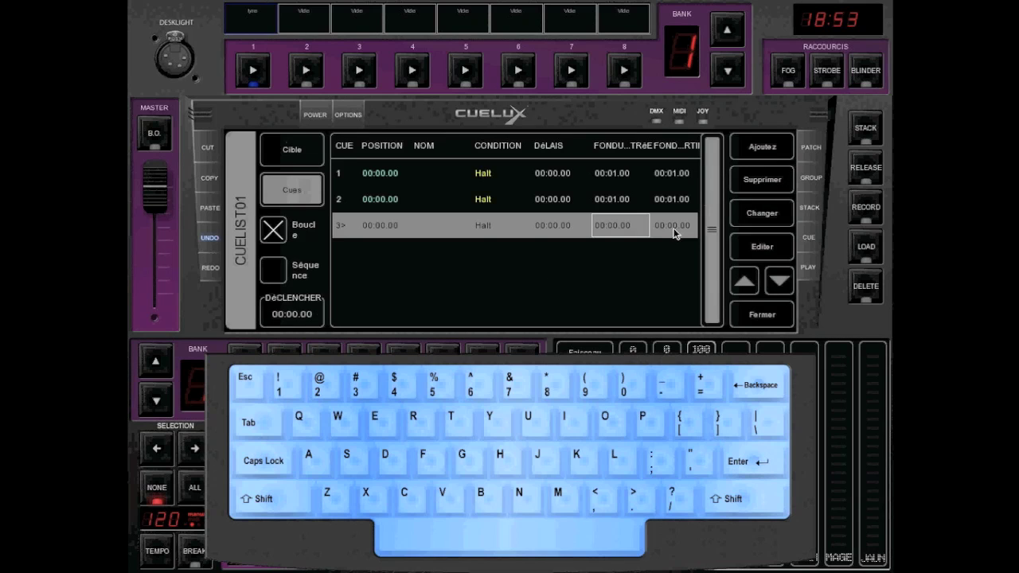
pyautogui.click(674, 227)
pyautogui.press('Return')
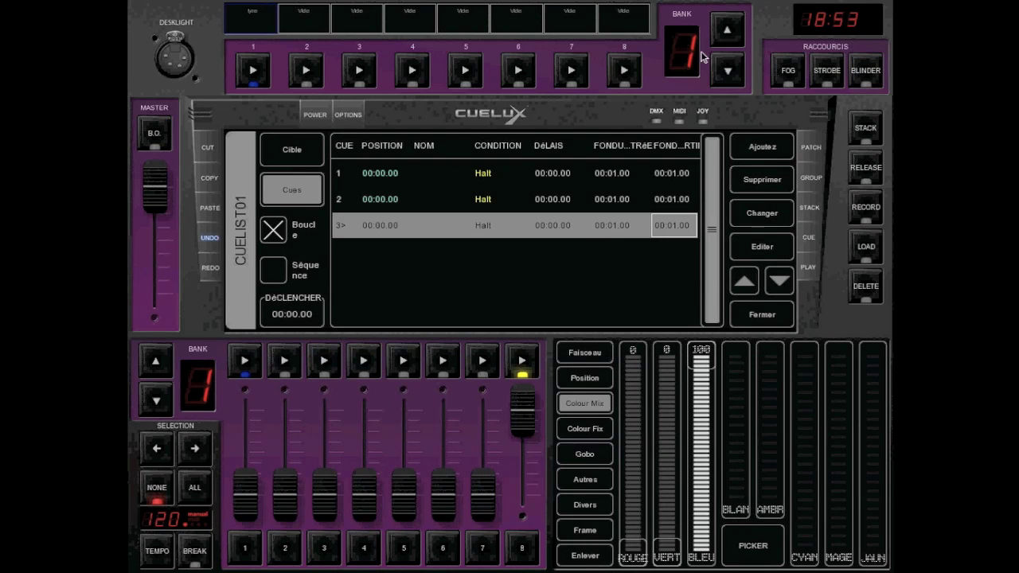
pyautogui.click(776, 323)
pyautogui.click(757, 322)
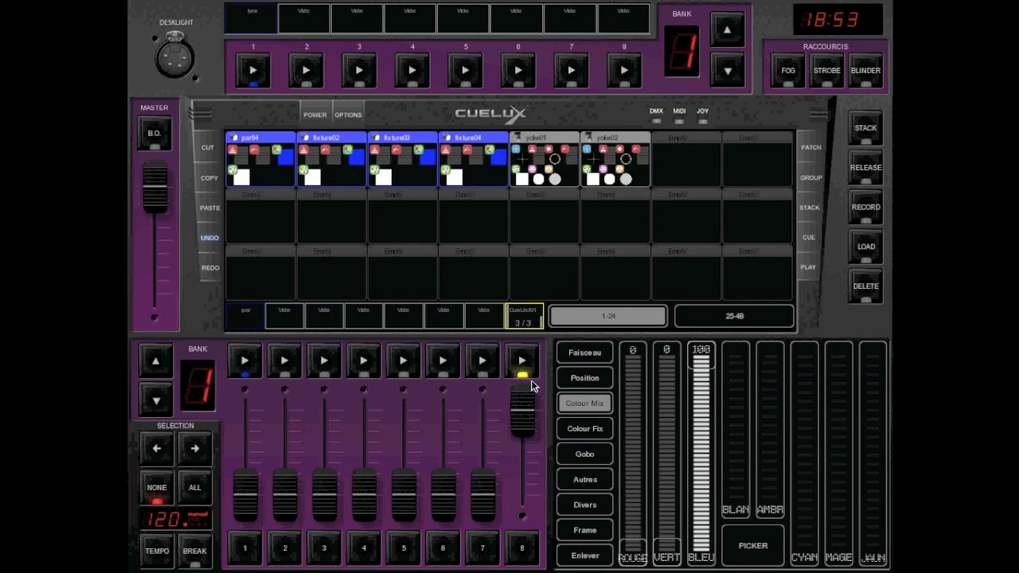
# Step: Step through the cues of playback 8 to check the fades between colours
pyautogui.click(523, 362)
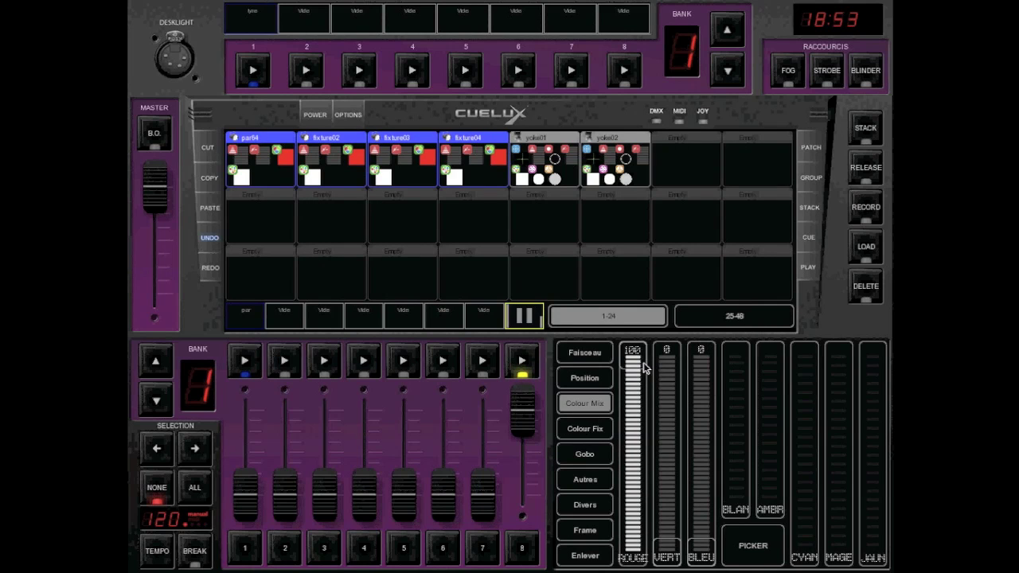
pyautogui.click(522, 362)
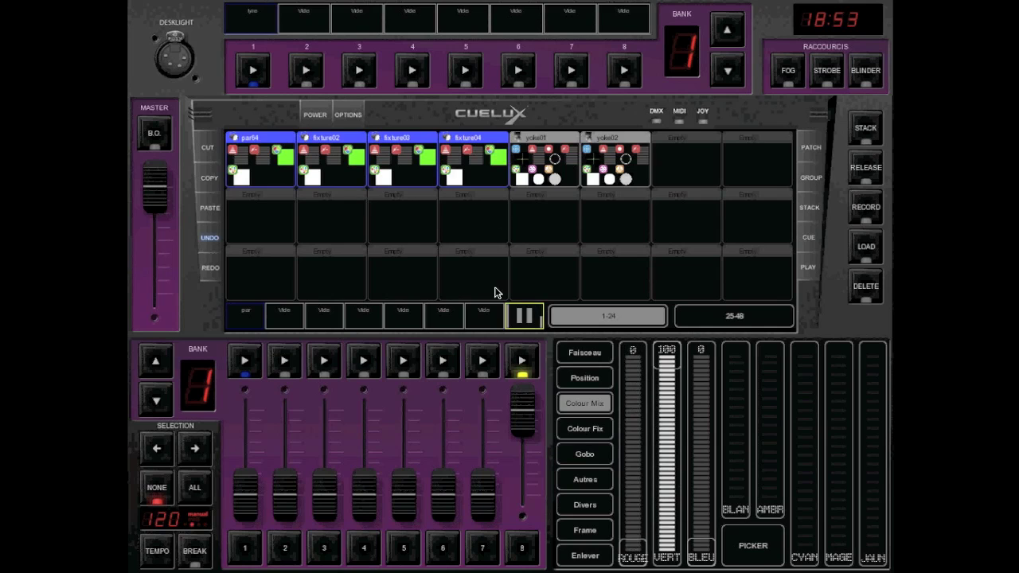
pyautogui.click(522, 362)
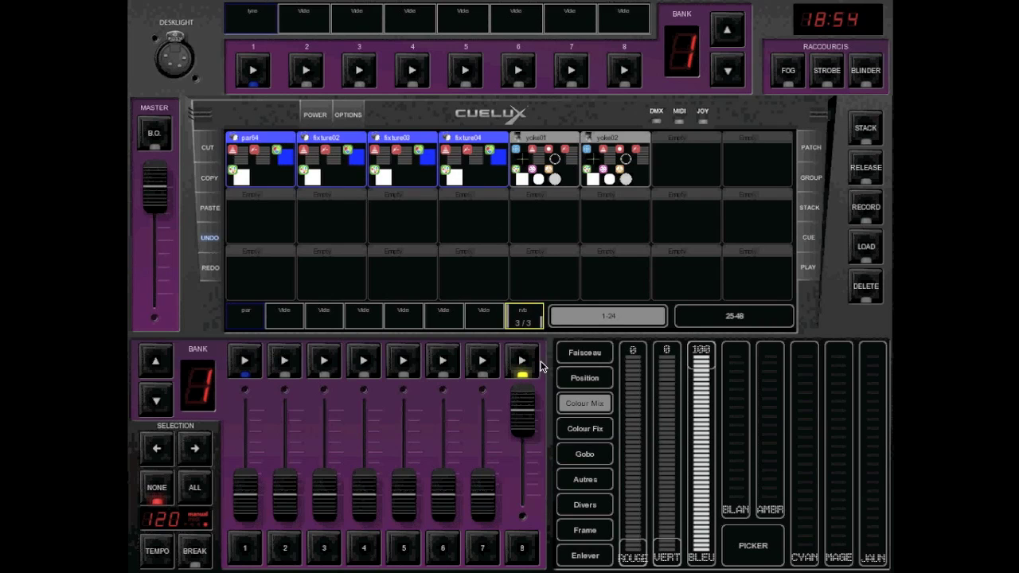
pyautogui.click(523, 364)
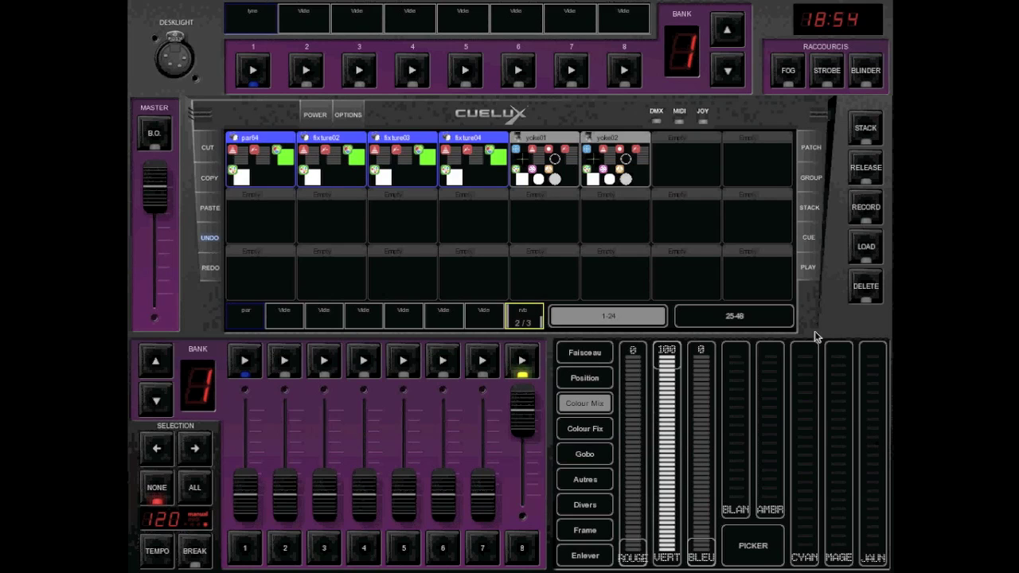
# Step: Enable the Séquence option in playback 8's cuelist rvb and close its settings
pyautogui.click(532, 318)
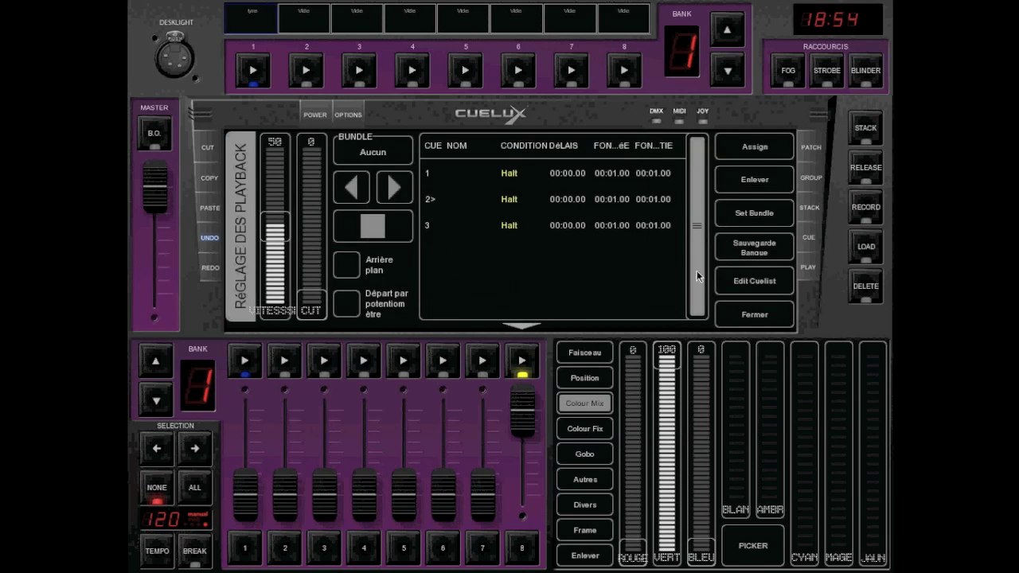
pyautogui.click(747, 283)
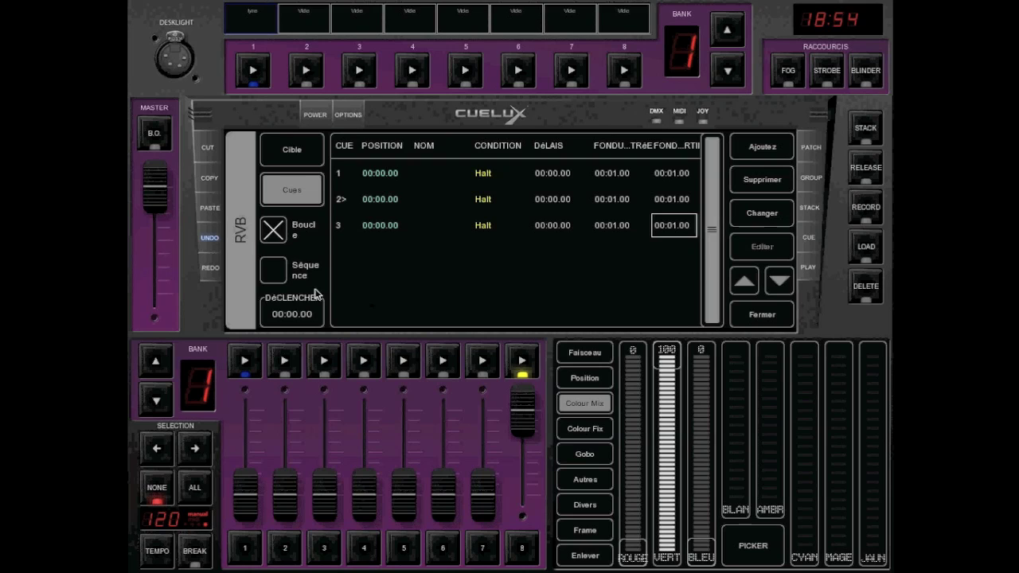
pyautogui.click(274, 275)
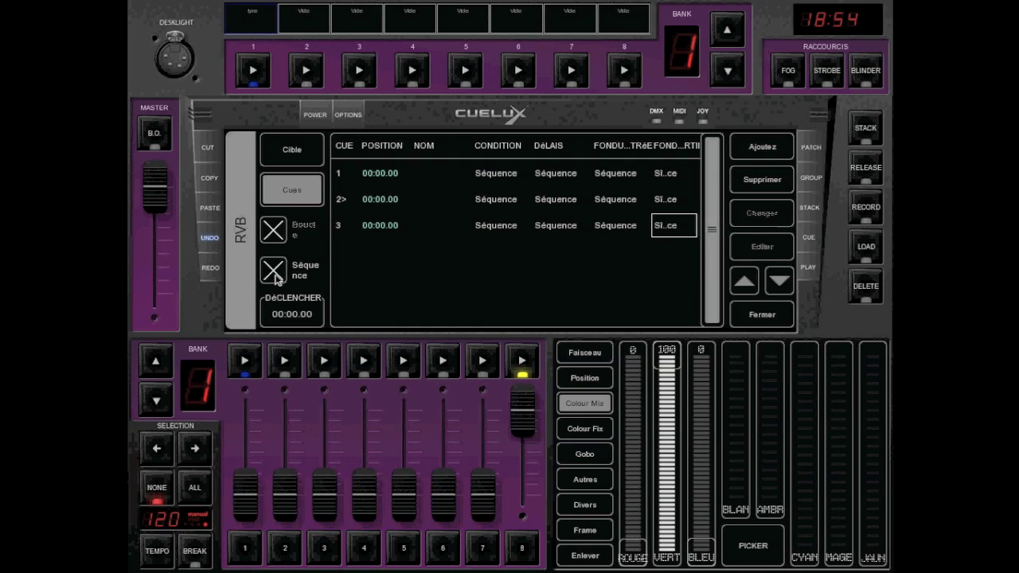
pyautogui.click(769, 318)
pyautogui.click(739, 318)
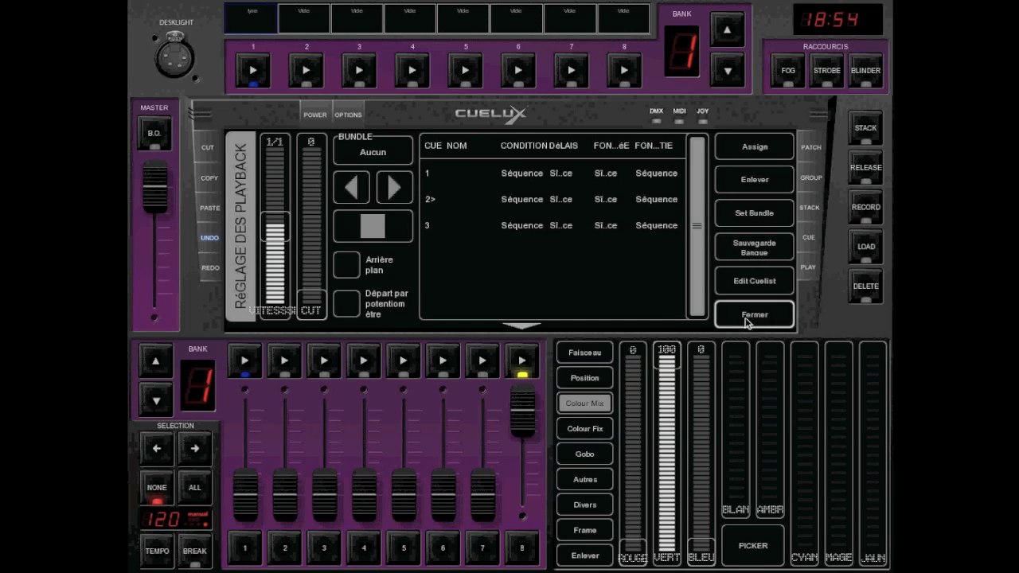
# Step: Start playback 8 as a running sequence and lower the manual tempo to 001
pyautogui.click(521, 363)
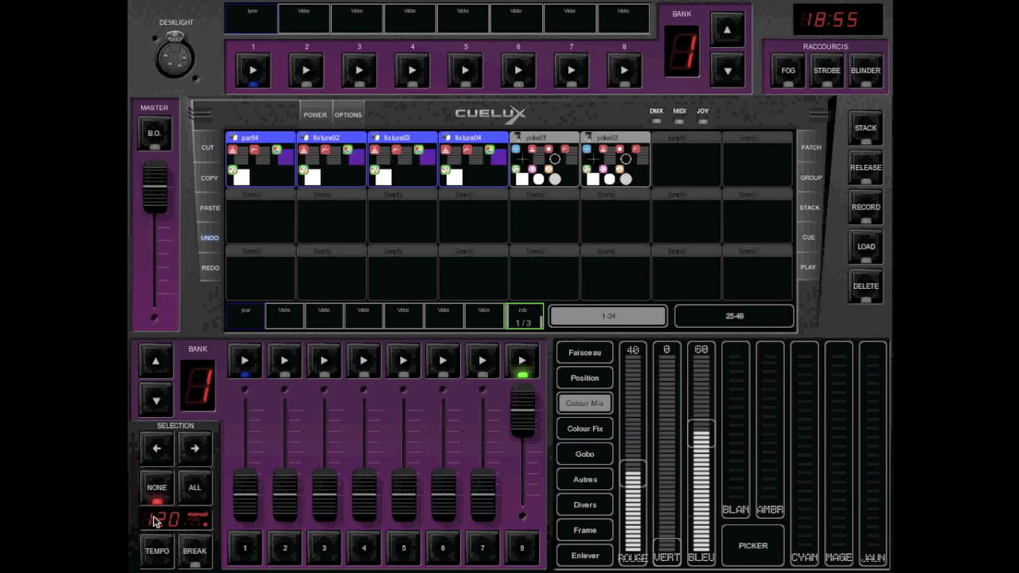
pyautogui.moveTo(167, 525); pyautogui.dragTo(658, 508)
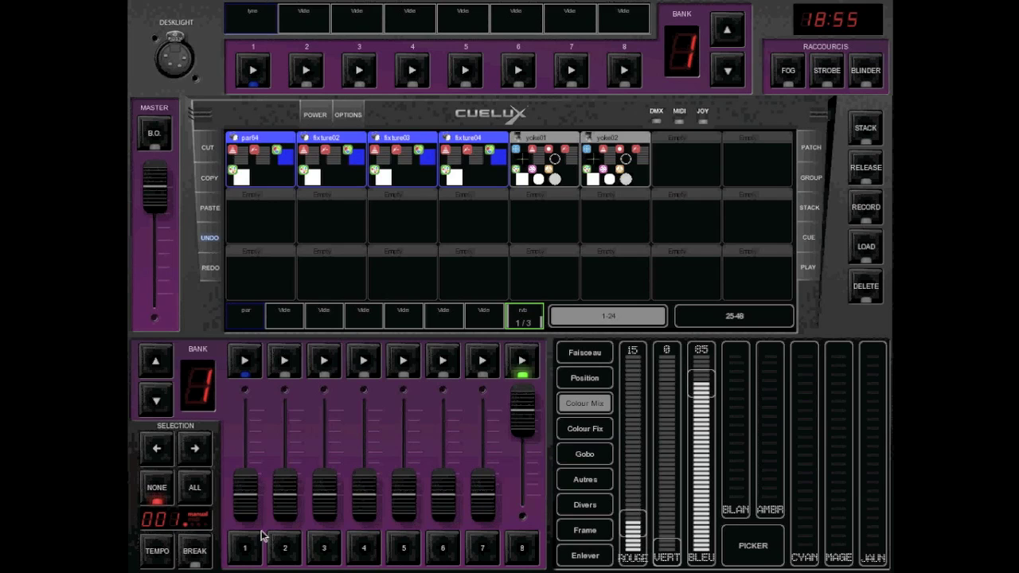
# Step: Raise the manual tempo and tap it in until it reads 102
pyautogui.moveTo(179, 522); pyautogui.dragTo(193, 137)
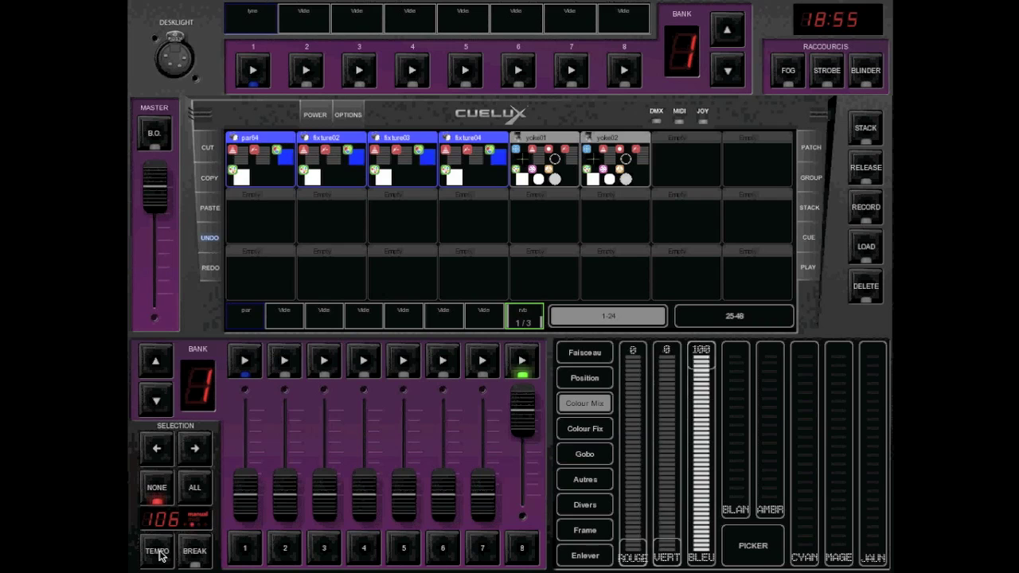
pyautogui.click(157, 550)
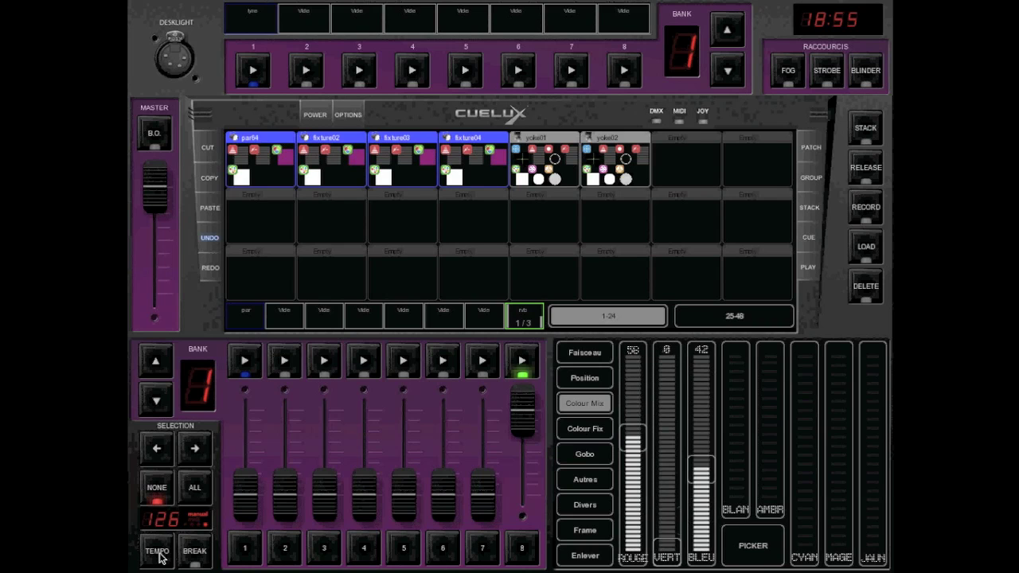
pyautogui.click(158, 551)
pyautogui.click(158, 550)
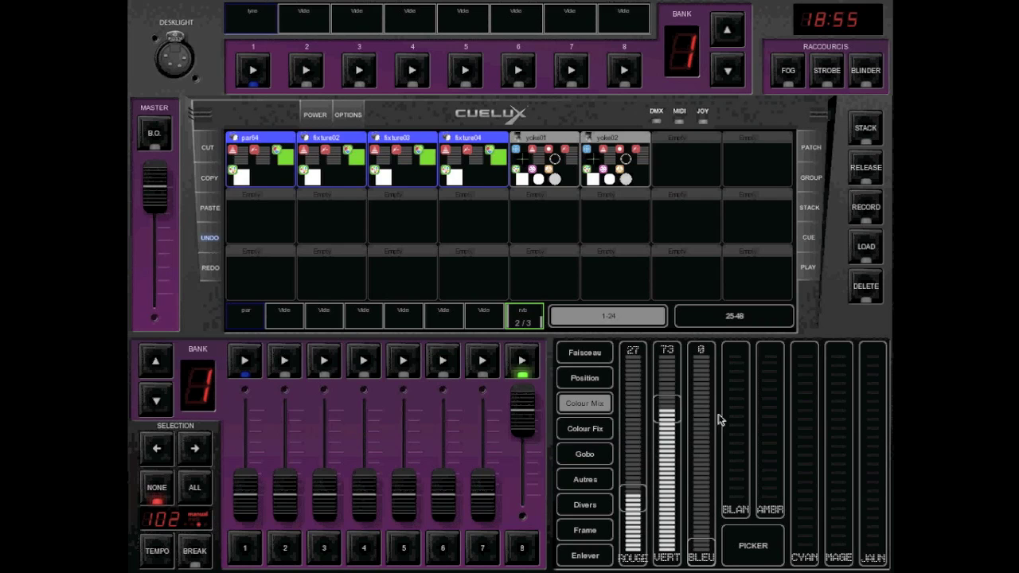
# Step: Set the Cut value of playback 8 to 100 and close the playback settings
pyautogui.click(523, 316)
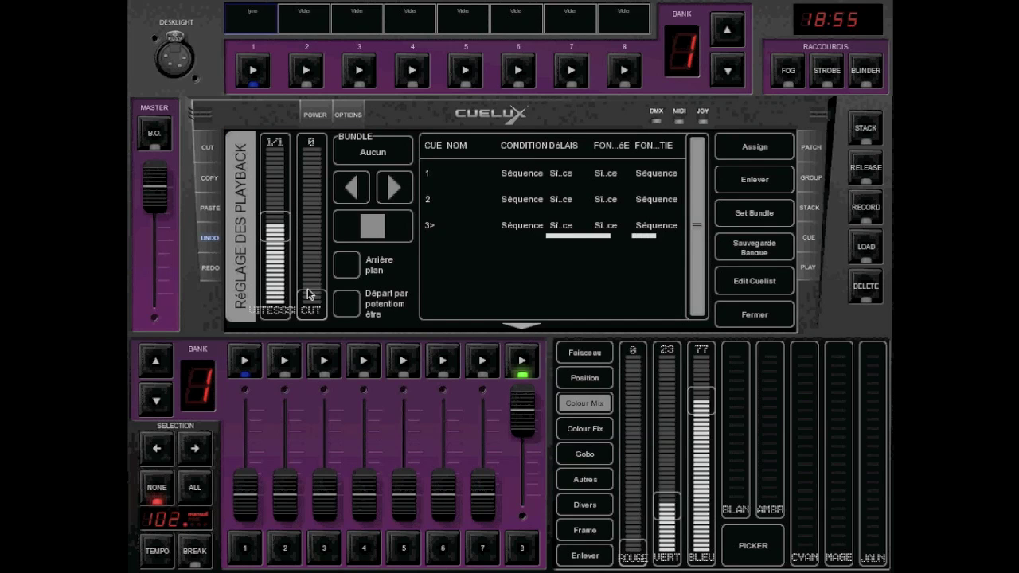
pyautogui.moveTo(310, 312); pyautogui.dragTo(316, 220)
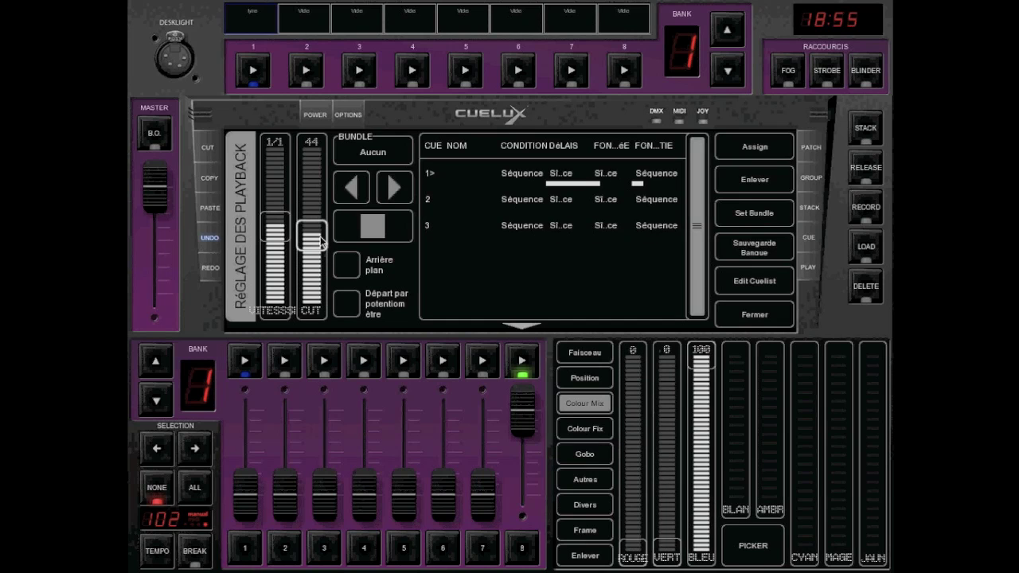
pyautogui.moveTo(323, 111); pyautogui.dragTo(320, 111)
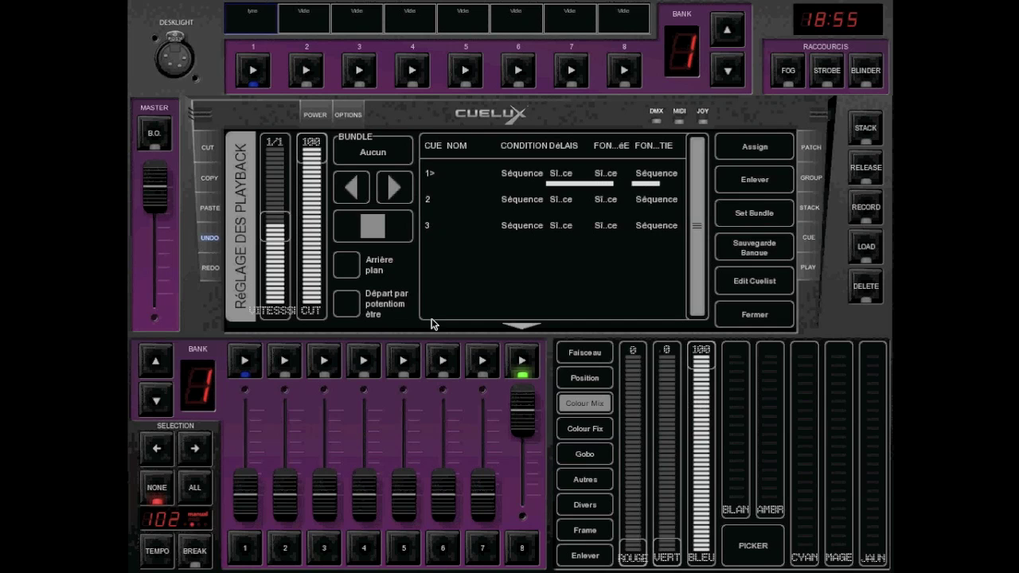
pyautogui.click(754, 315)
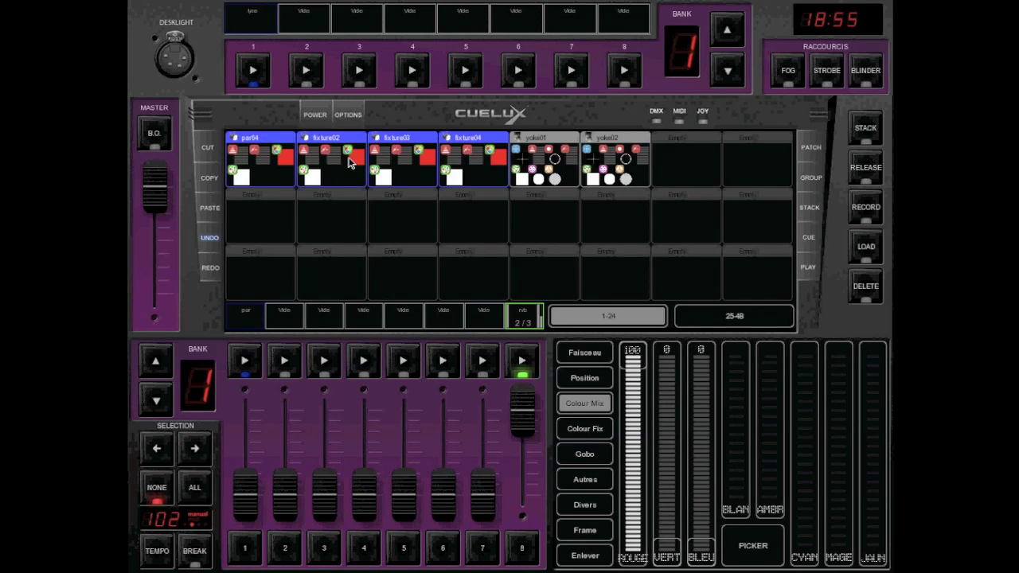
# Step: Try the speed ratios 1/2 and 2/1 on playback 8 and return its speed to 1/1
pyautogui.click(523, 326)
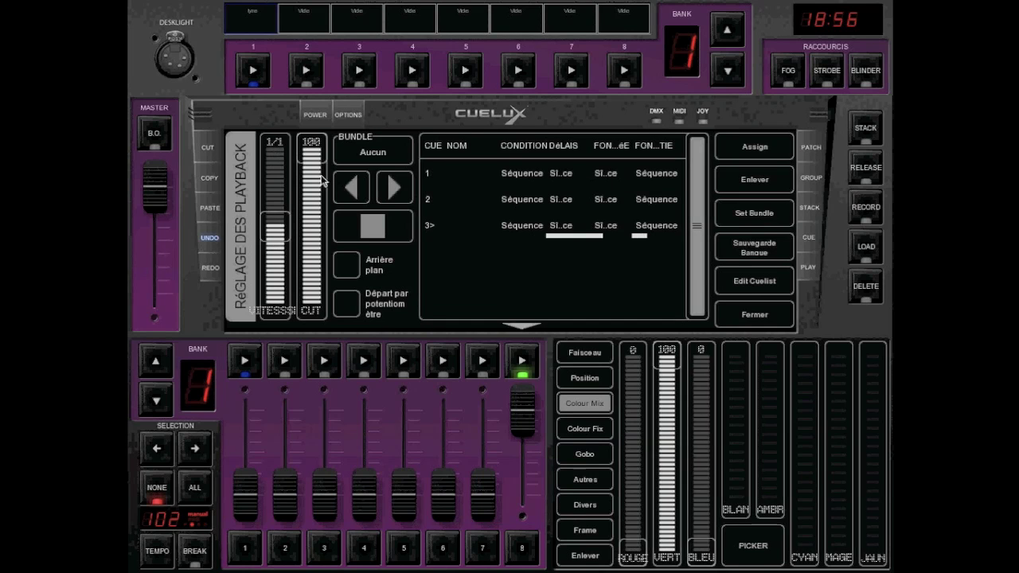
pyautogui.moveTo(280, 209); pyautogui.dragTo(277, 282)
pyautogui.moveTo(270, 270); pyautogui.dragTo(269, 227)
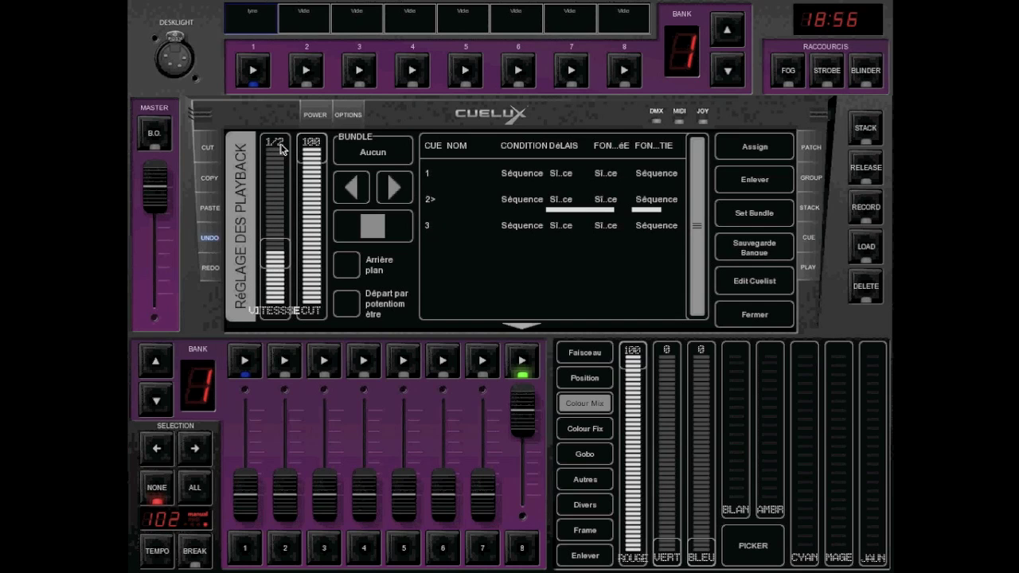
pyautogui.moveTo(280, 267); pyautogui.dragTo(278, 208)
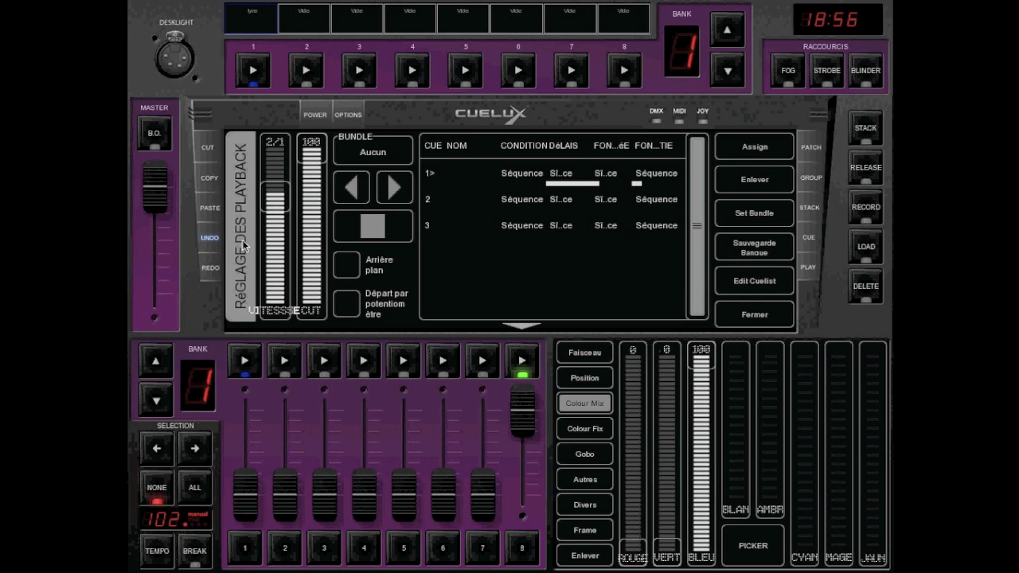
pyautogui.moveTo(276, 195); pyautogui.dragTo(284, 245)
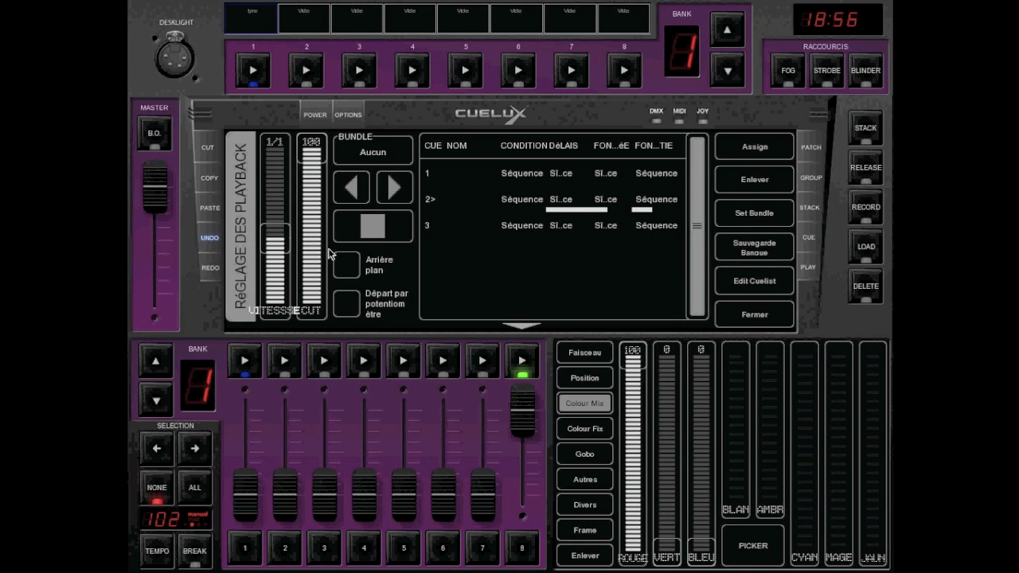
# Step: Disable and re-enable the Séquence option in cuelist rvb and close the cuelist and playback settings
pyautogui.click(744, 289)
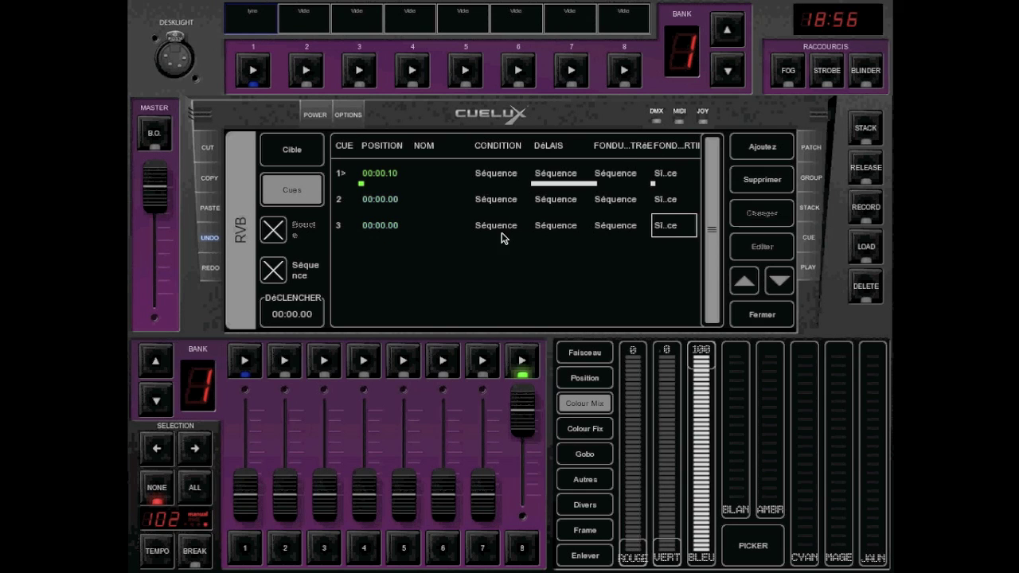
pyautogui.click(270, 268)
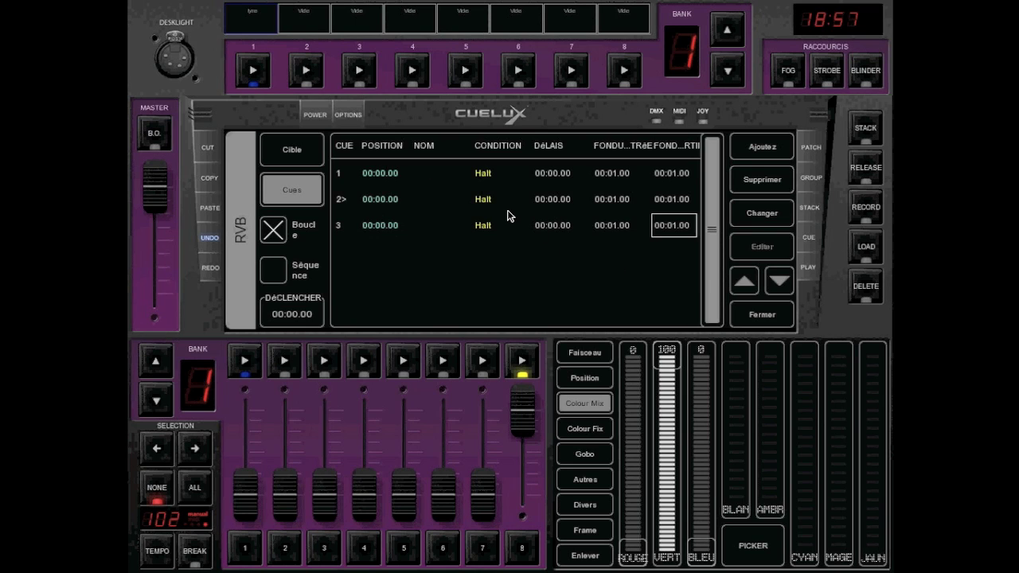
pyautogui.click(273, 271)
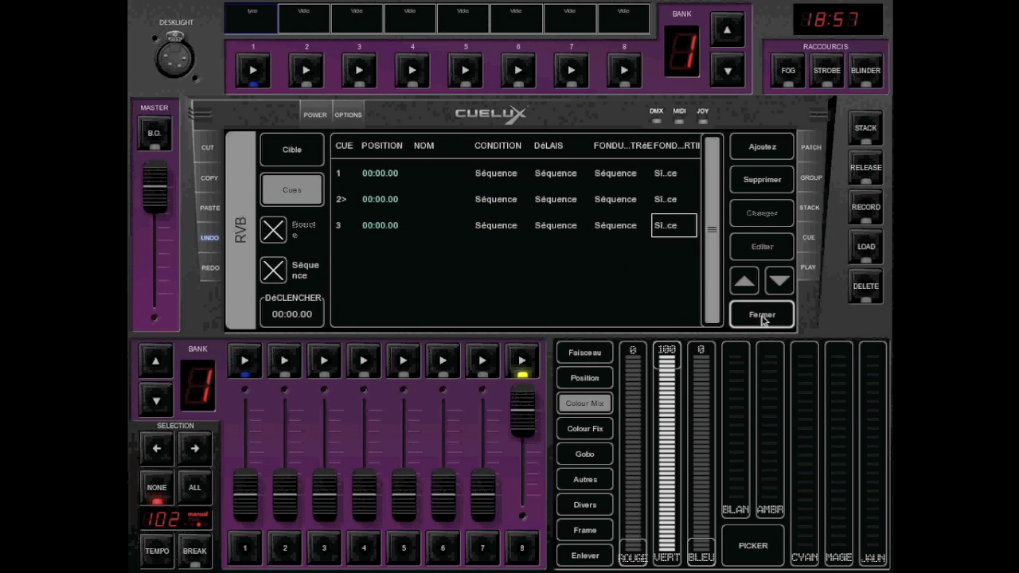
pyautogui.click(765, 315)
pyautogui.click(723, 320)
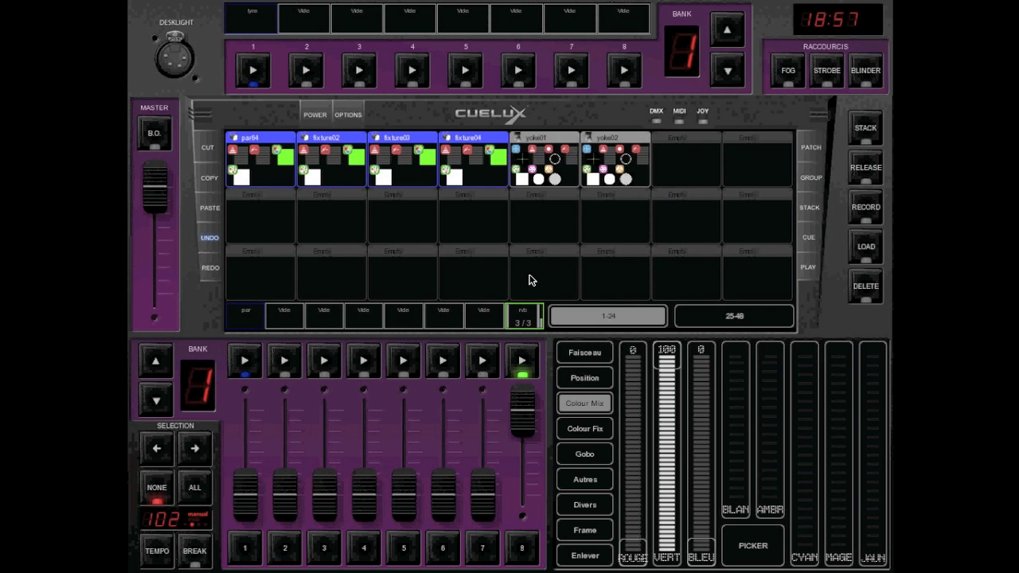
# Step: Test playback 8 by fading it out and back in, then releasing and restarting it, leaving it released
pyautogui.moveTo(522, 407); pyautogui.dragTo(507, 570)
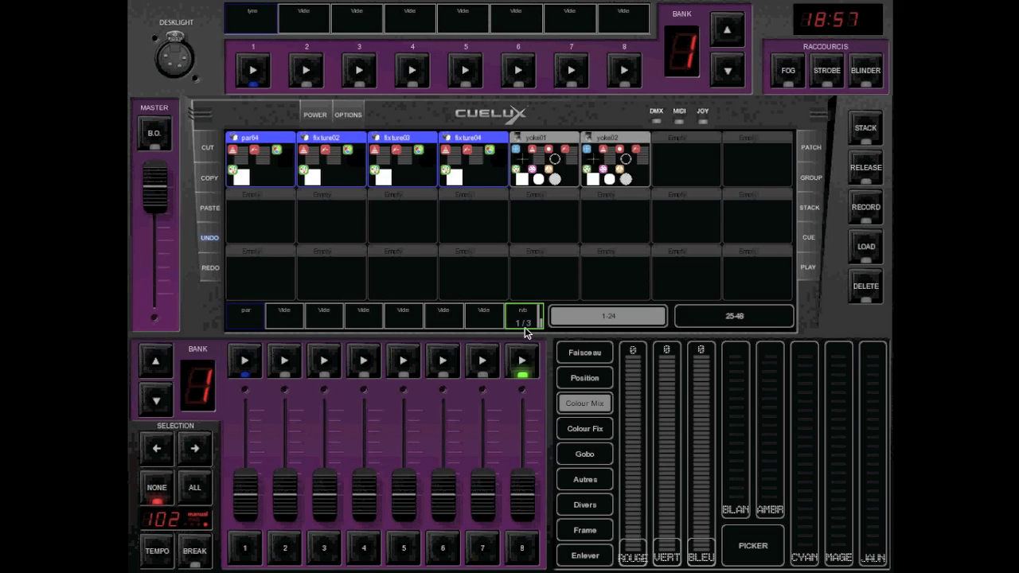
pyautogui.moveTo(525, 497); pyautogui.dragTo(535, 400)
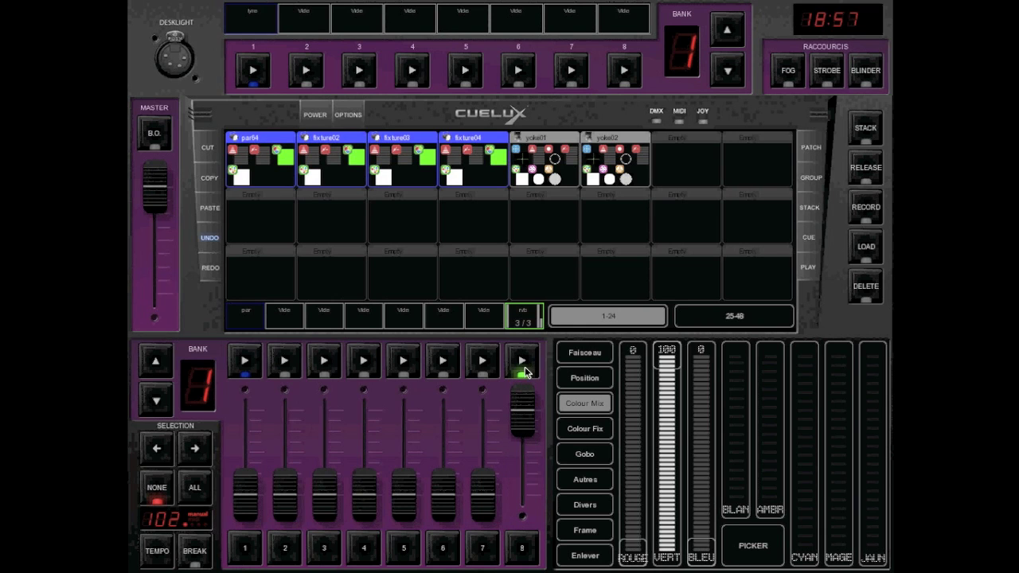
pyautogui.click(529, 371)
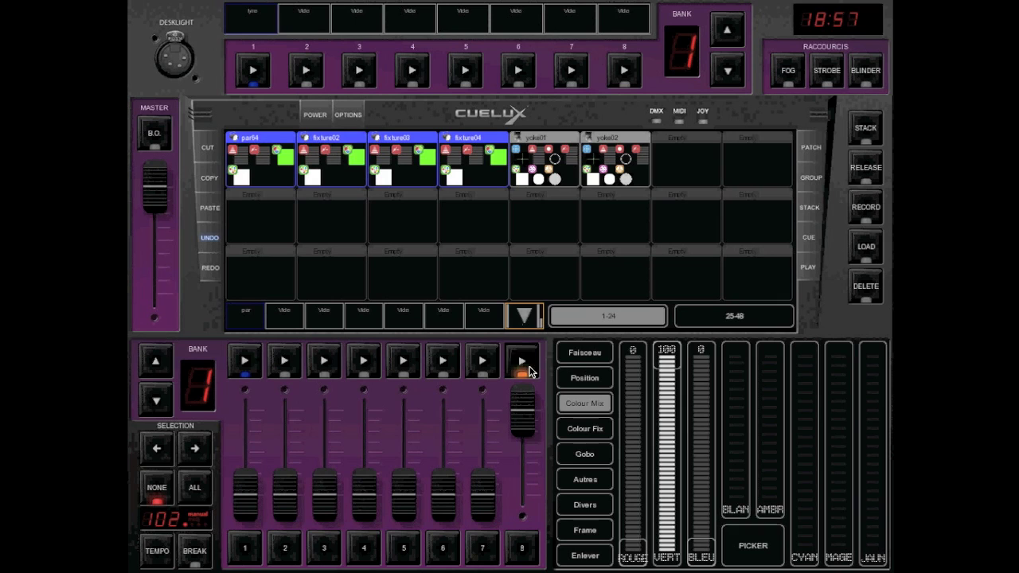
pyautogui.click(530, 371)
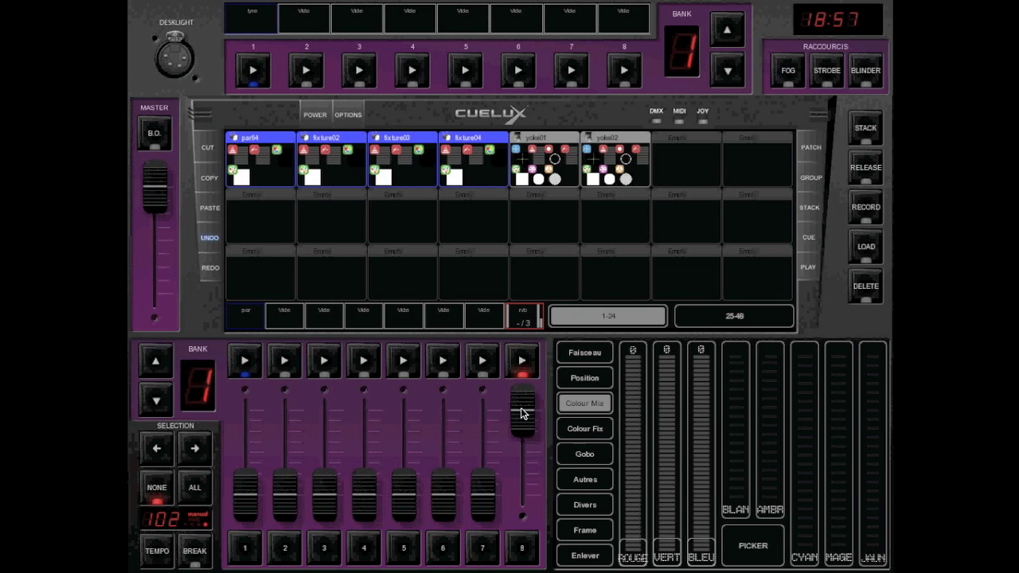
pyautogui.click(529, 368)
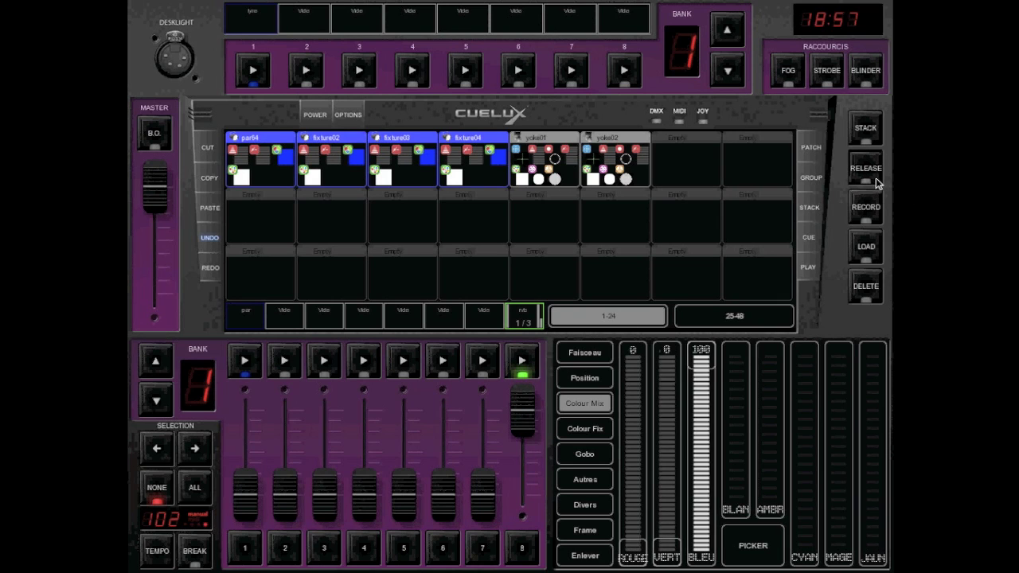
pyautogui.click(526, 365)
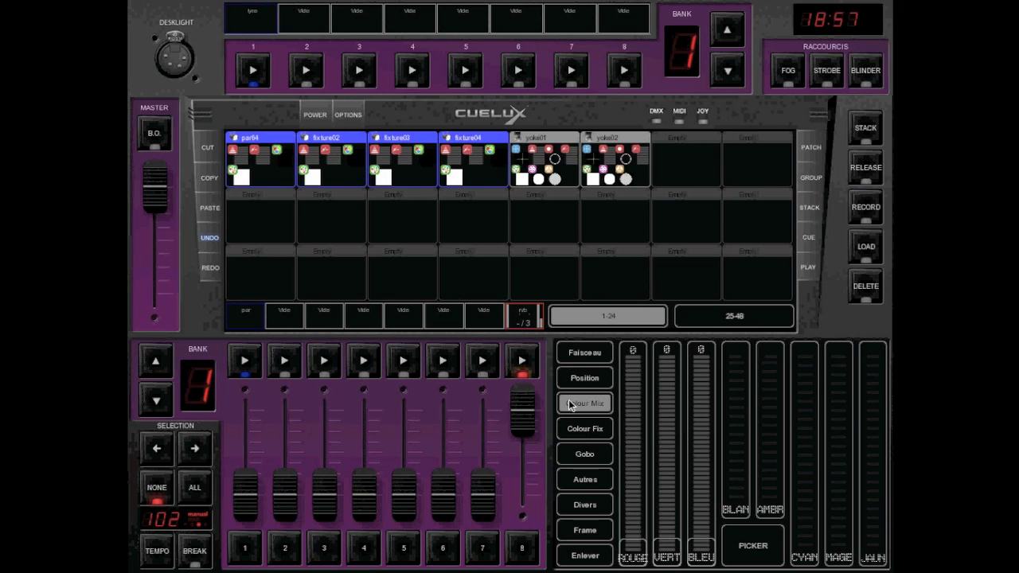
# Step: Move the fader of the released playback 8 down and up, leaving it at 0%
pyautogui.moveTo(526, 410); pyautogui.dragTo(559, 448)
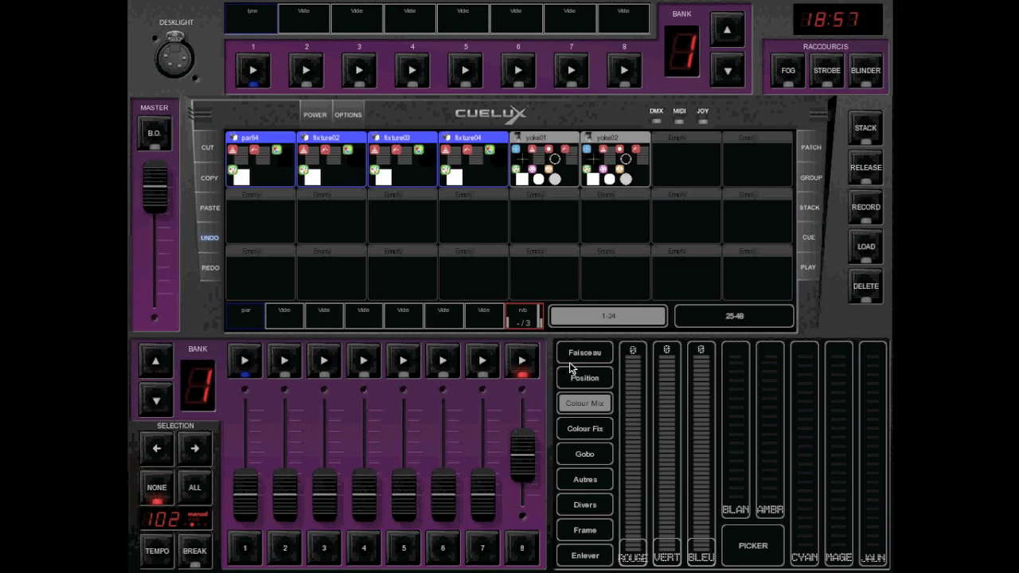
pyautogui.moveTo(517, 464); pyautogui.dragTo(505, 382)
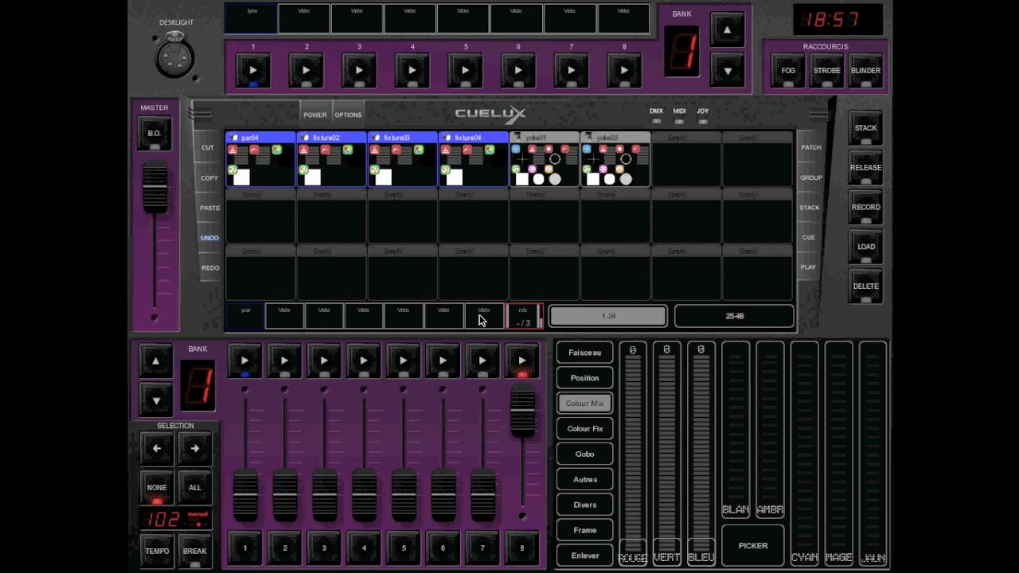
pyautogui.moveTo(522, 410); pyautogui.dragTo(515, 495)
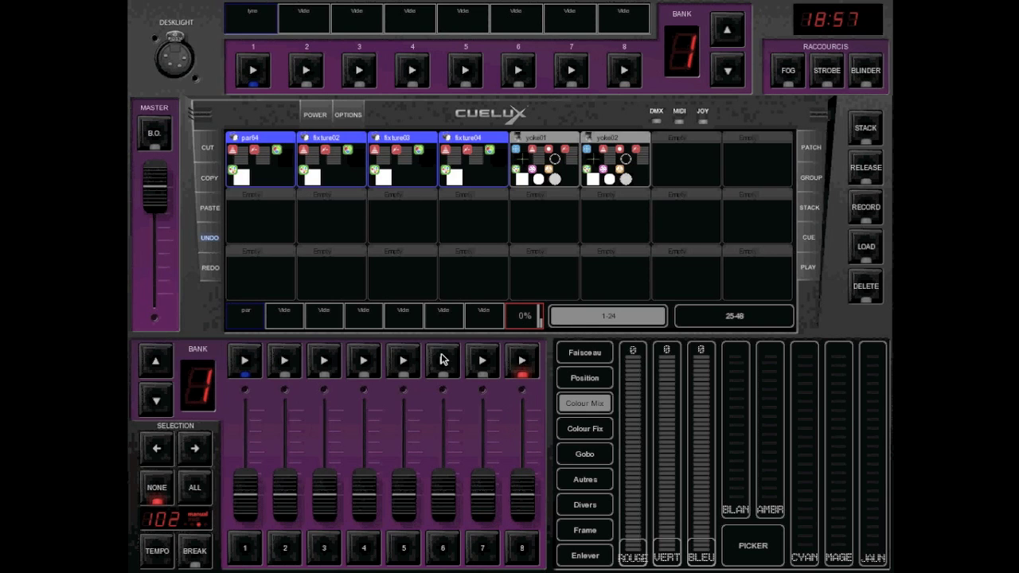
# Step: Clear the fixture selection and select par64, fixture02, fixture03 and fixture04
pyautogui.click(425, 220)
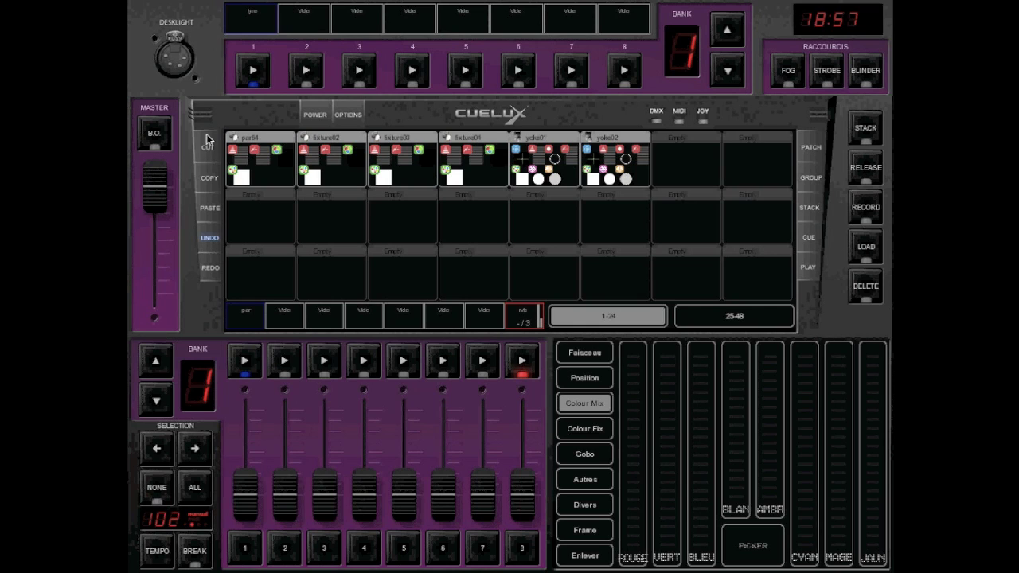
pyautogui.click(255, 143)
pyautogui.click(347, 147)
pyautogui.click(401, 145)
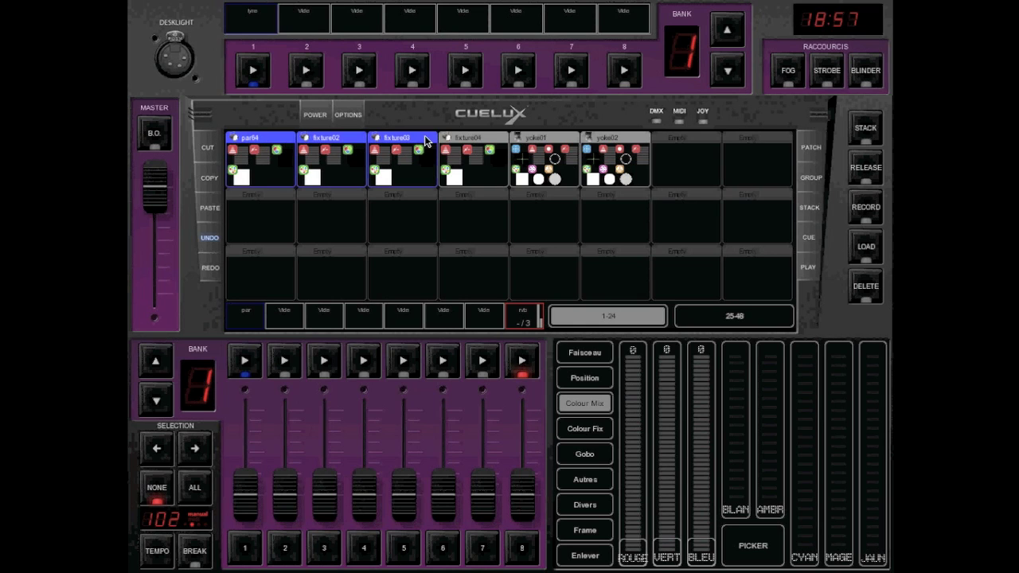
pyautogui.click(458, 141)
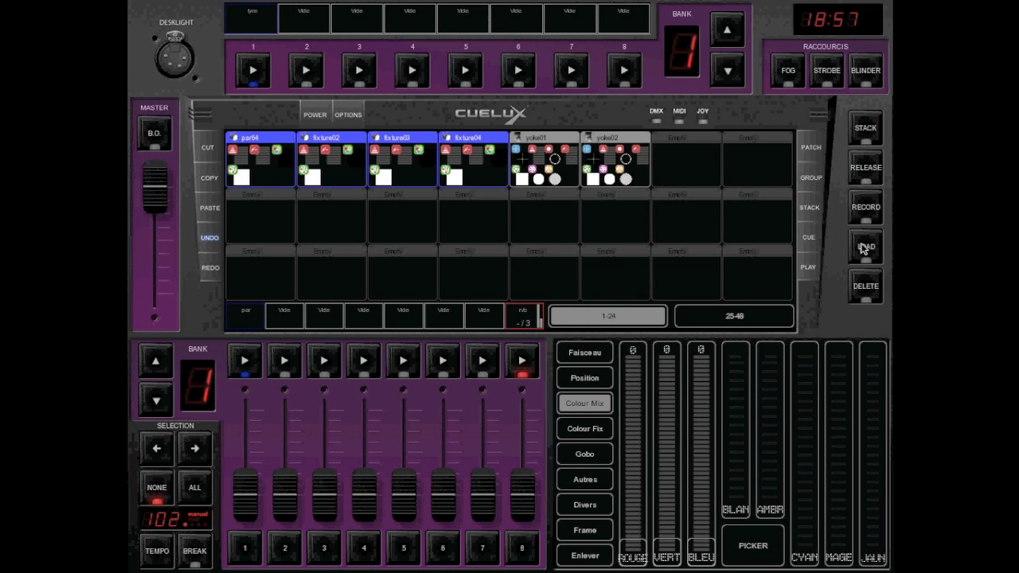
# Step: Generate a Séquence cuelist with the cue assistant for the four par fixtures, using Dimmer from 0% to 100% in Inversé order
pyautogui.click(812, 241)
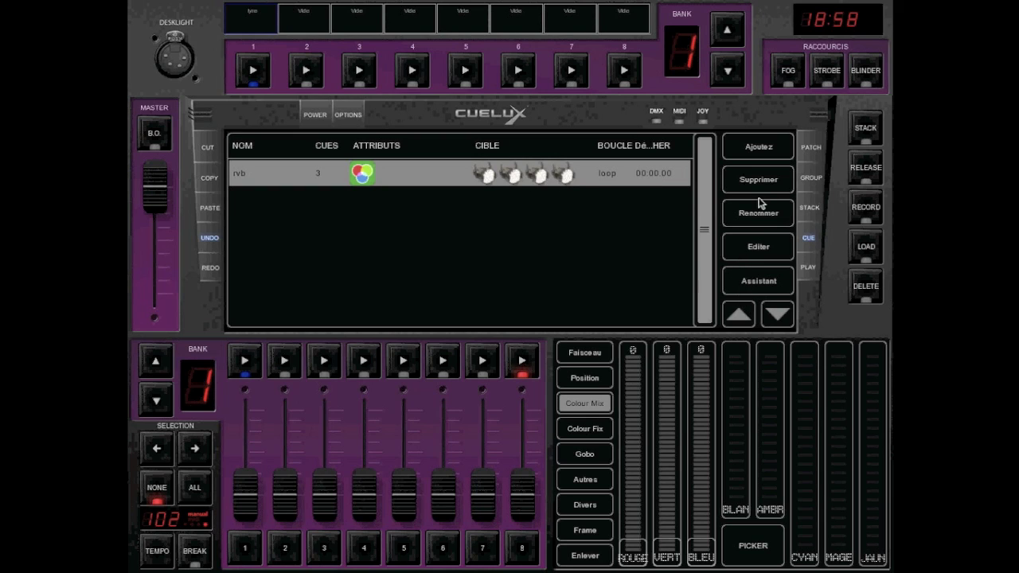
pyautogui.click(756, 282)
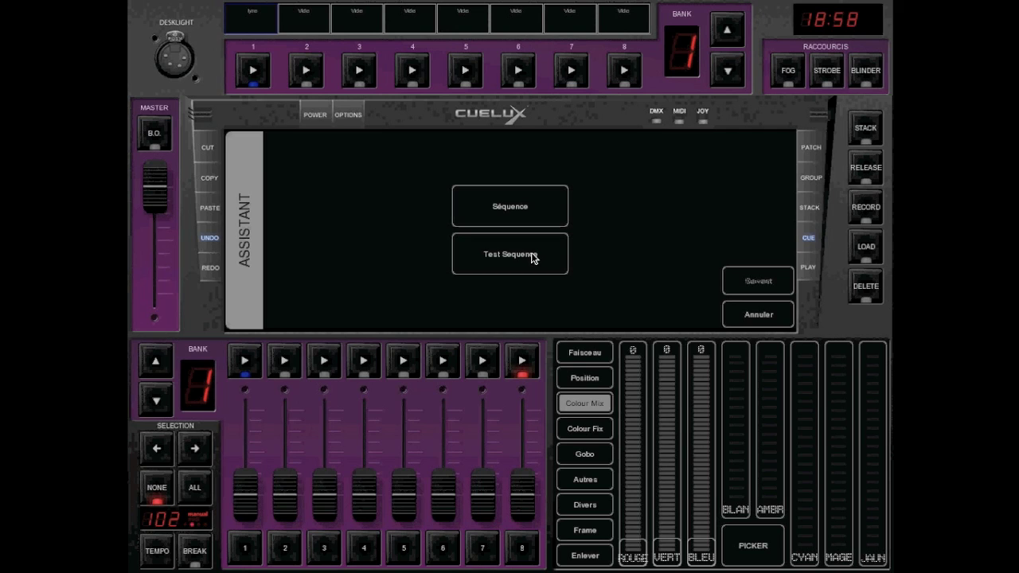
pyautogui.click(525, 211)
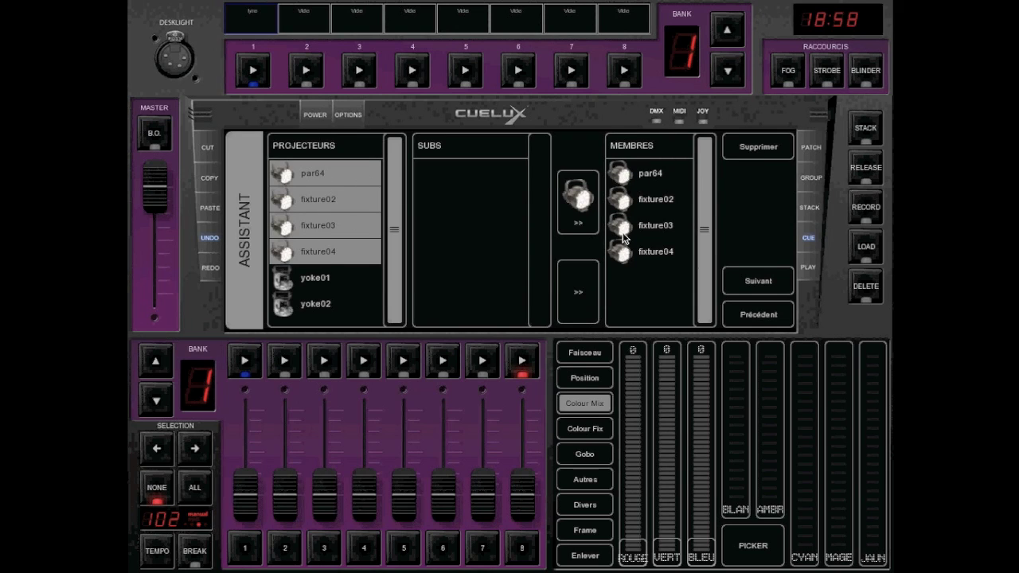
pyautogui.click(777, 287)
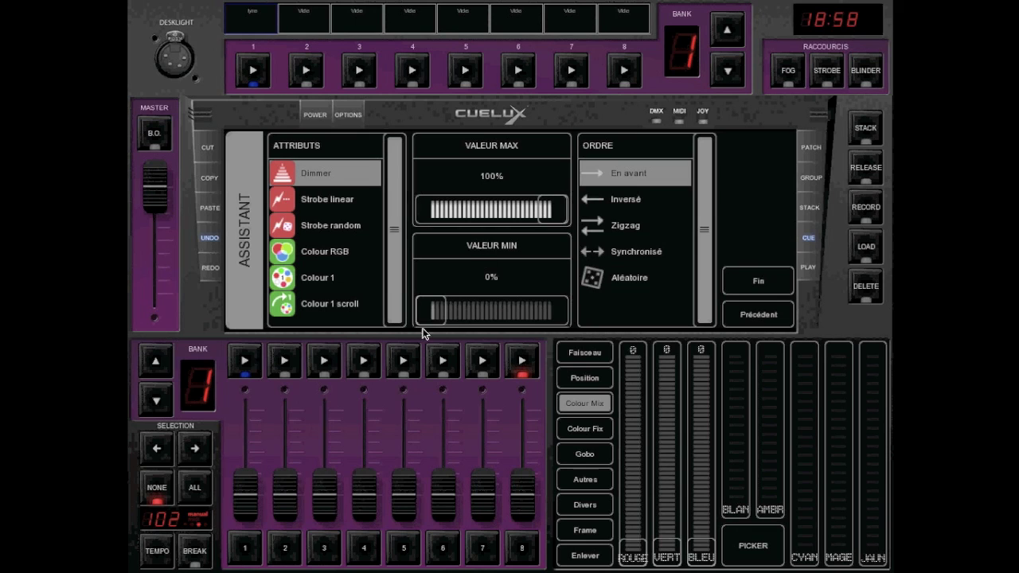
pyautogui.click(627, 204)
pyautogui.click(758, 284)
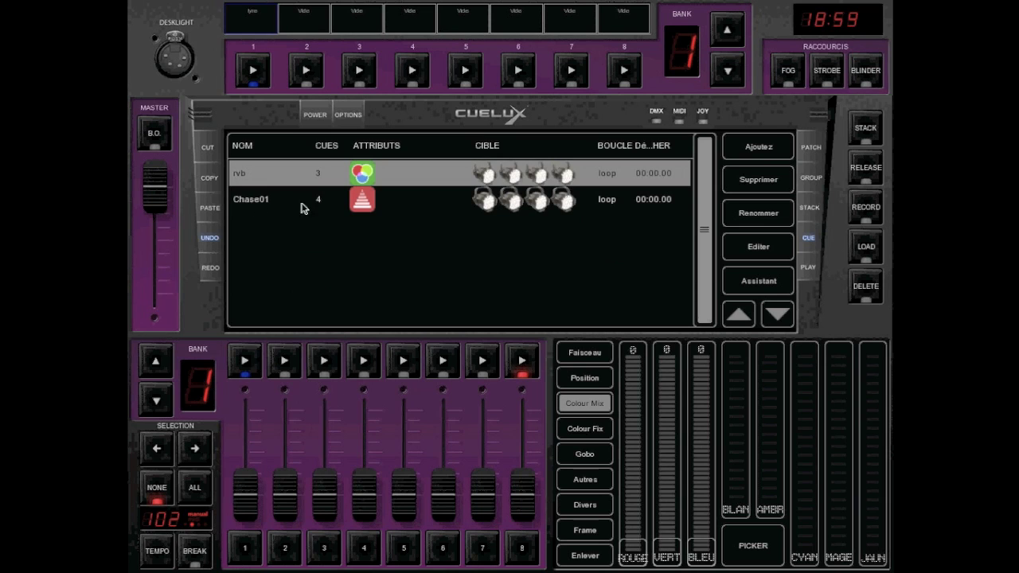
# Step: Rename the Chase01 cuelist as chen1
pyautogui.click(256, 206)
pyautogui.click(741, 216)
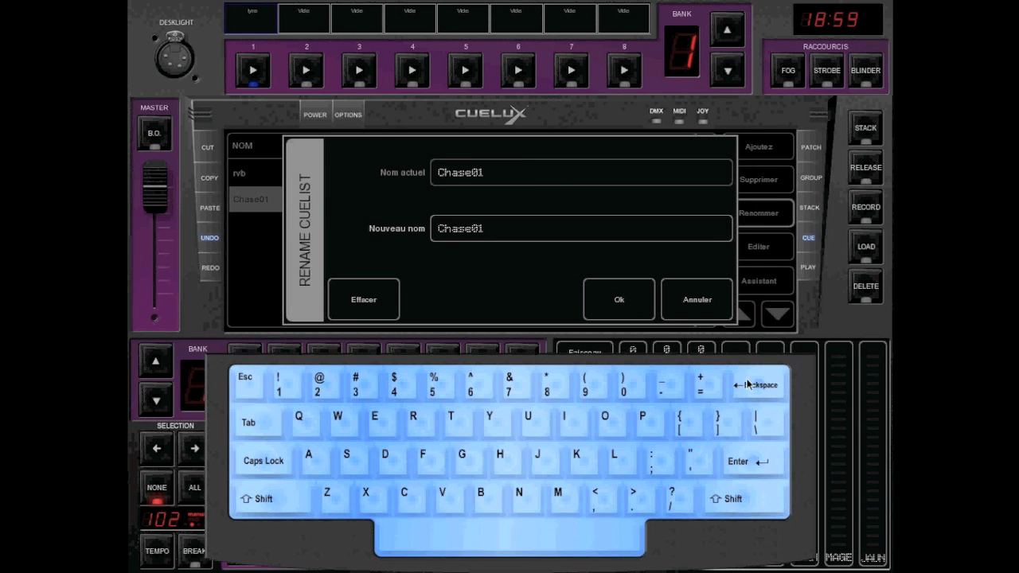
pyautogui.click(746, 384)
pyautogui.click(746, 384)
pyautogui.click(746, 384)
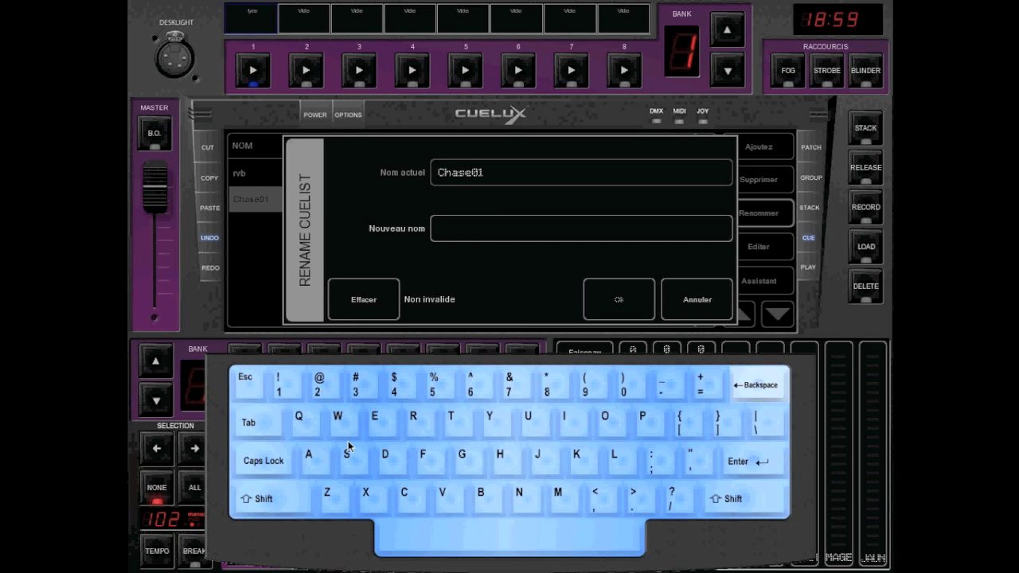
pyautogui.click(414, 498)
pyautogui.click(500, 457)
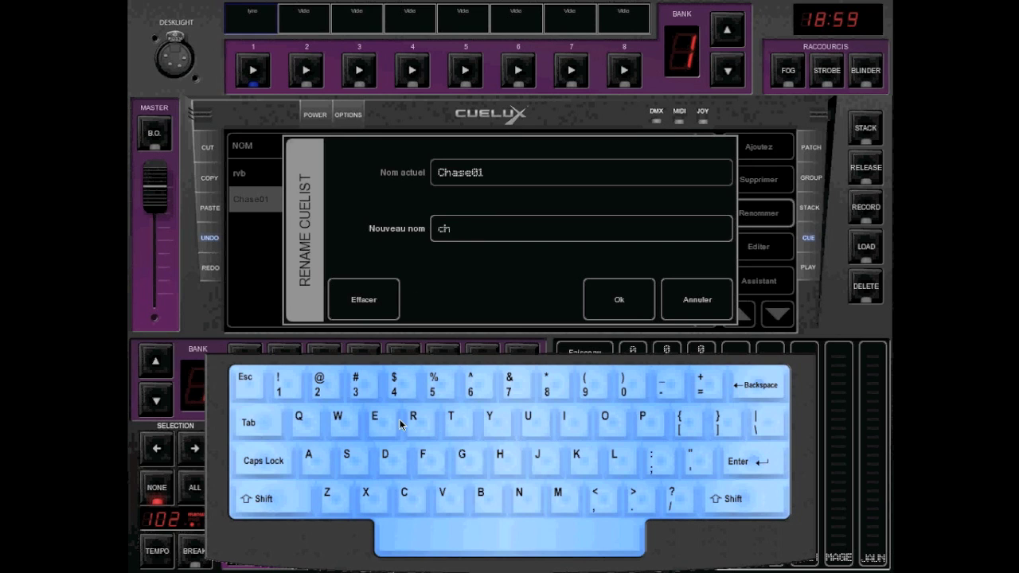
pyautogui.click(521, 494)
pyautogui.click(634, 312)
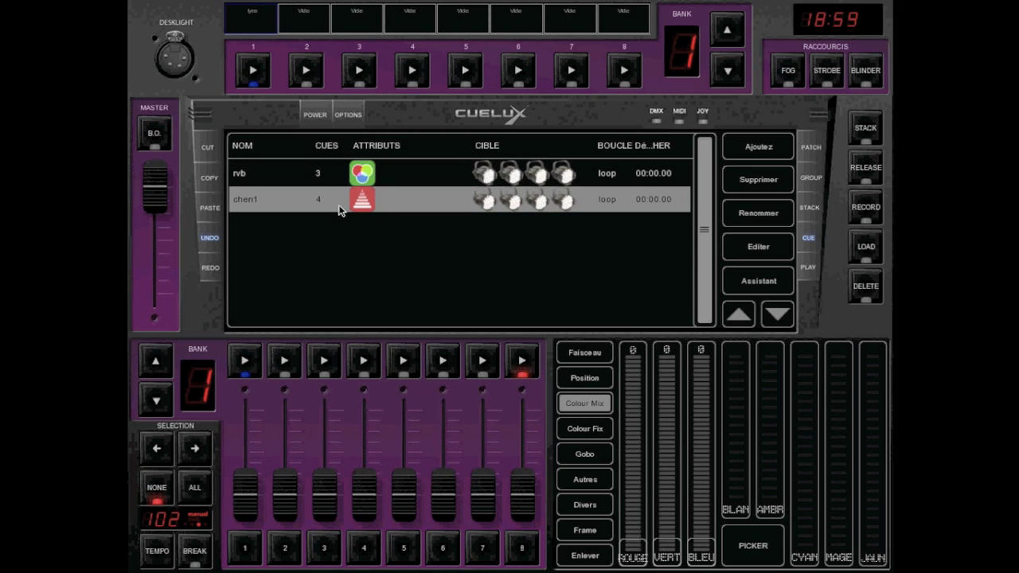
# Step: Assign the chen1 cuelist to launch button 8 of bank 1, leaving the playback overview
pyautogui.click(807, 268)
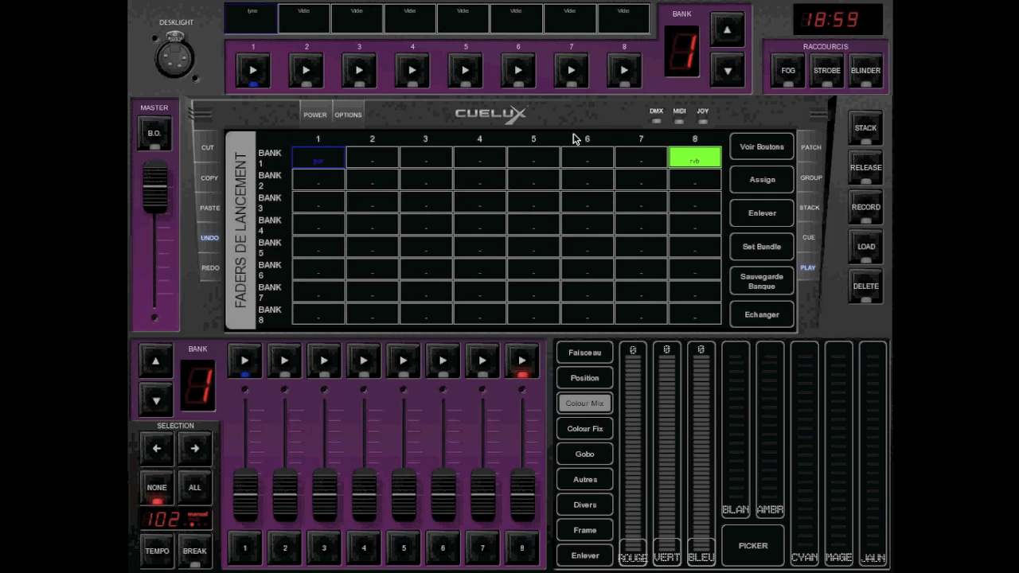
pyautogui.click(748, 148)
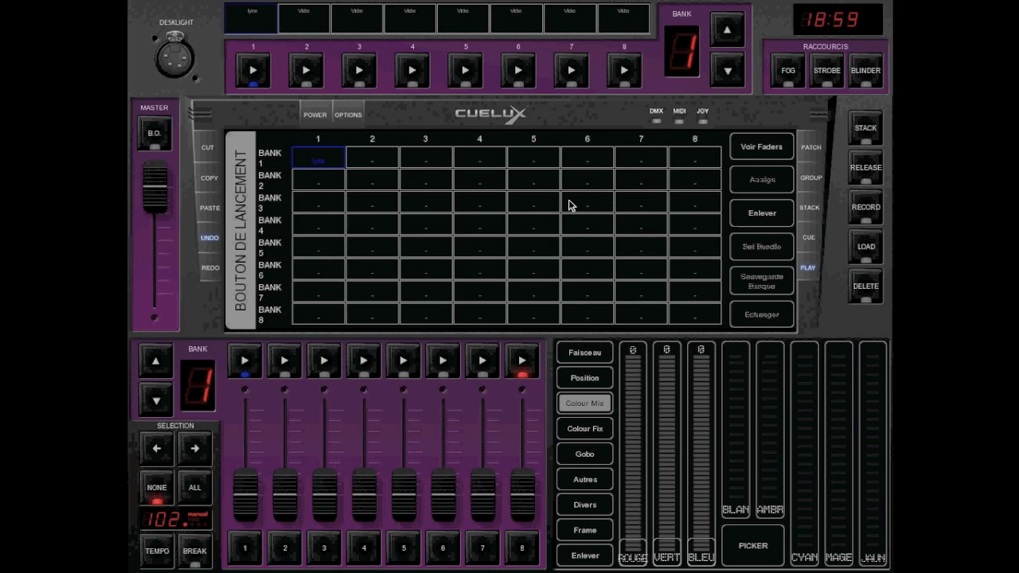
pyautogui.click(690, 165)
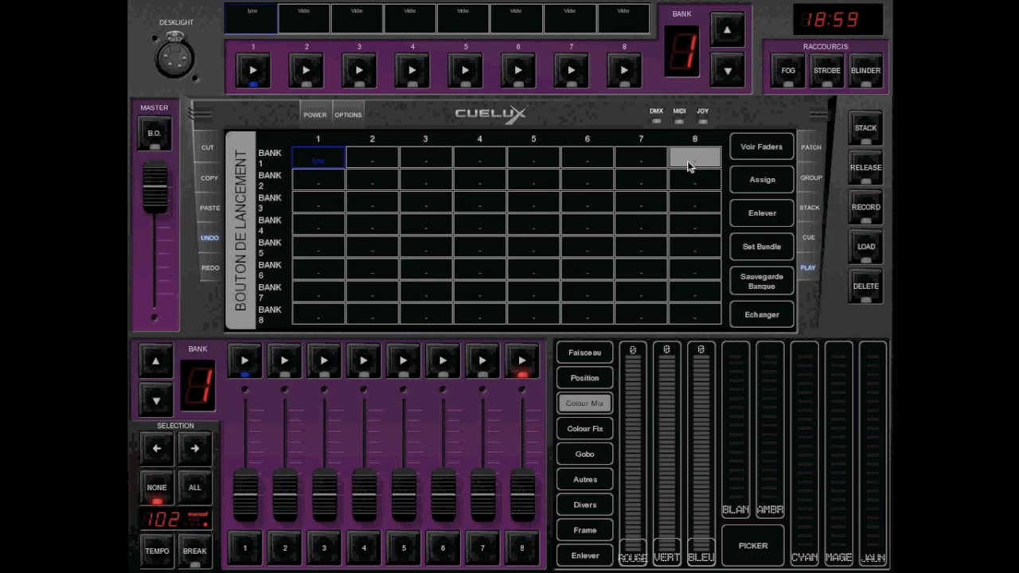
pyautogui.click(766, 191)
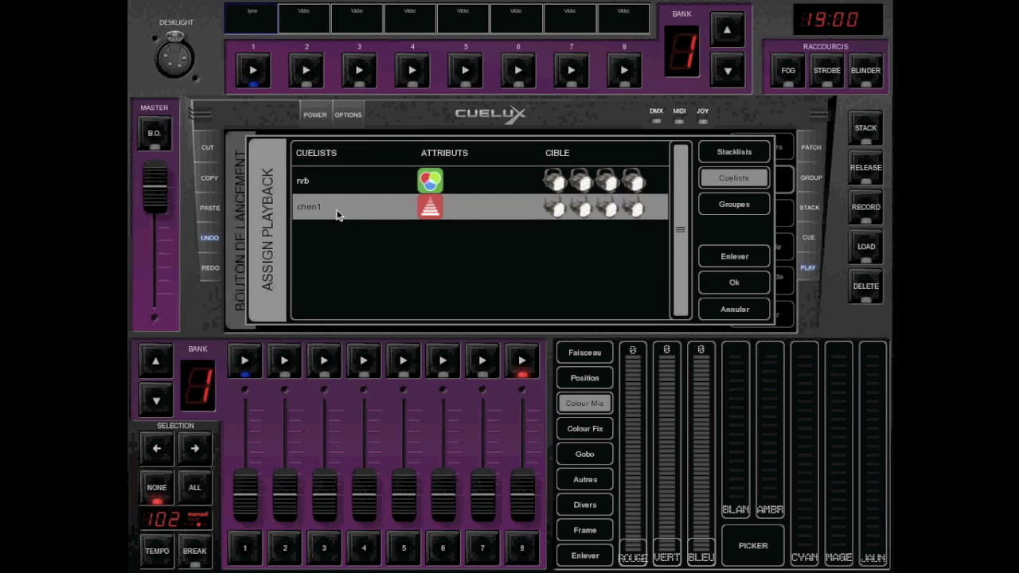
pyautogui.click(750, 289)
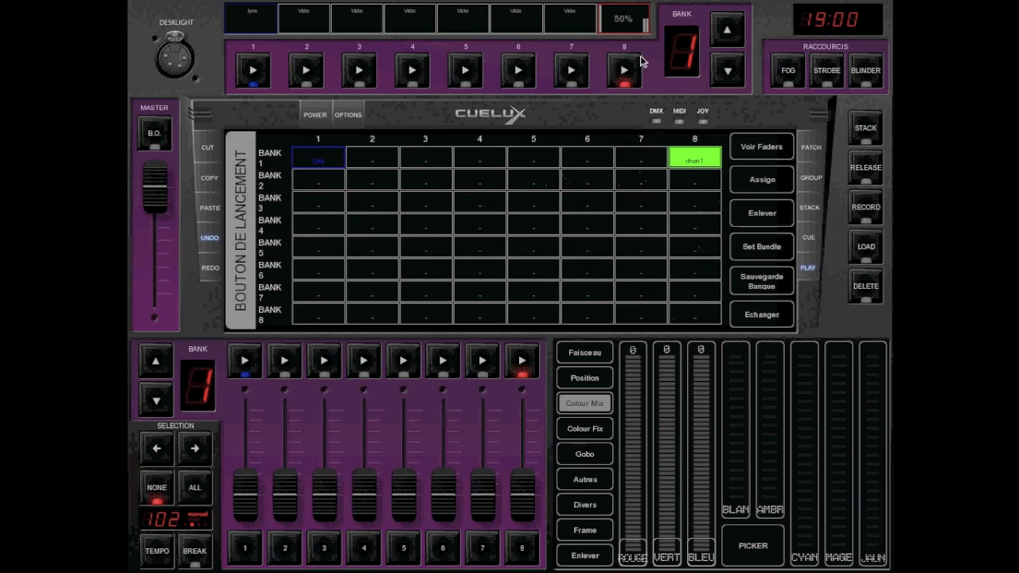
pyautogui.click(807, 271)
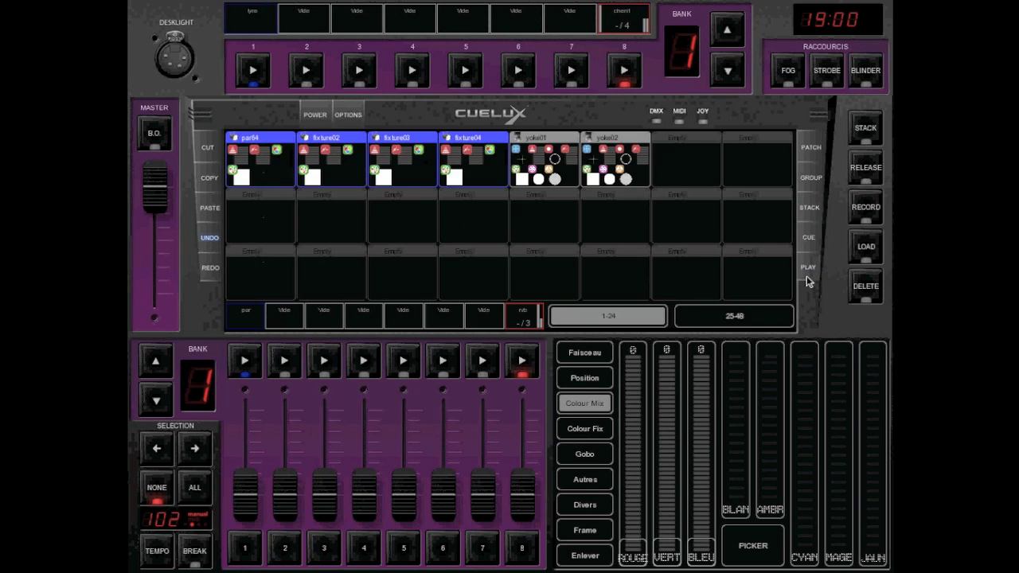
# Step: Start the chen1 chase on launch button 8 and set its CUT value to 100 in the playback settings
pyautogui.click(626, 72)
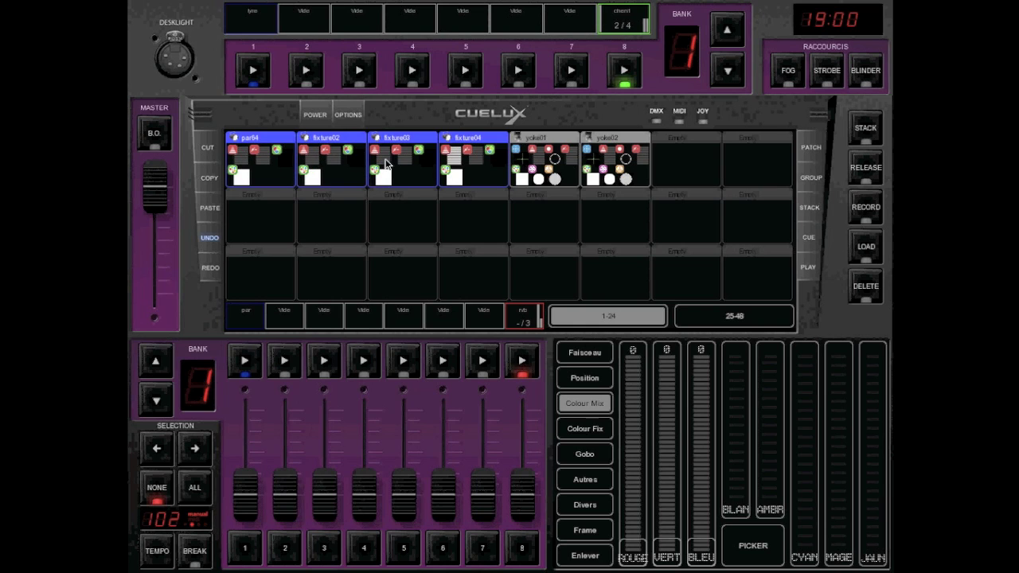
pyautogui.click(629, 25)
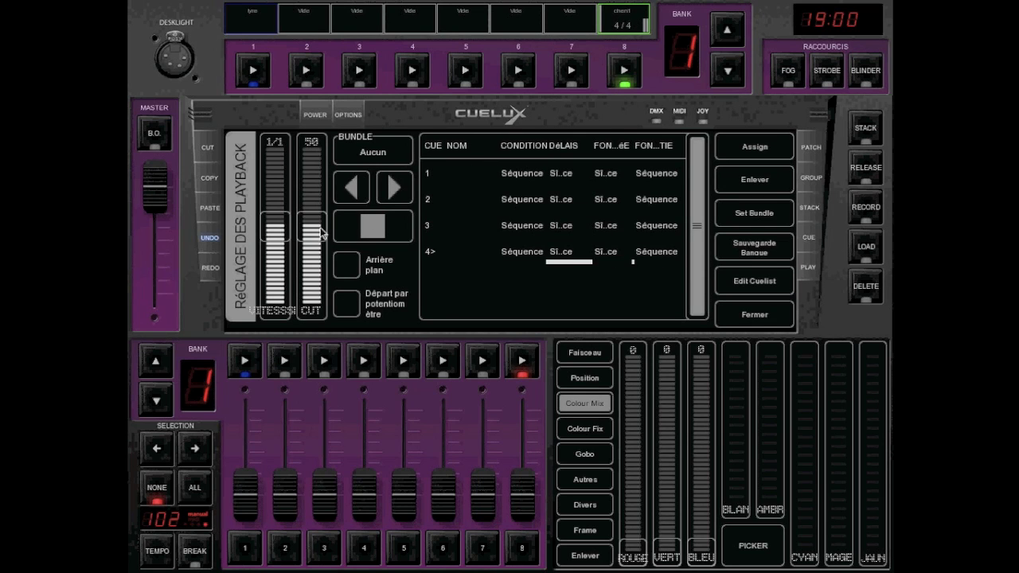
pyautogui.moveTo(320, 245); pyautogui.dragTo(356, 122)
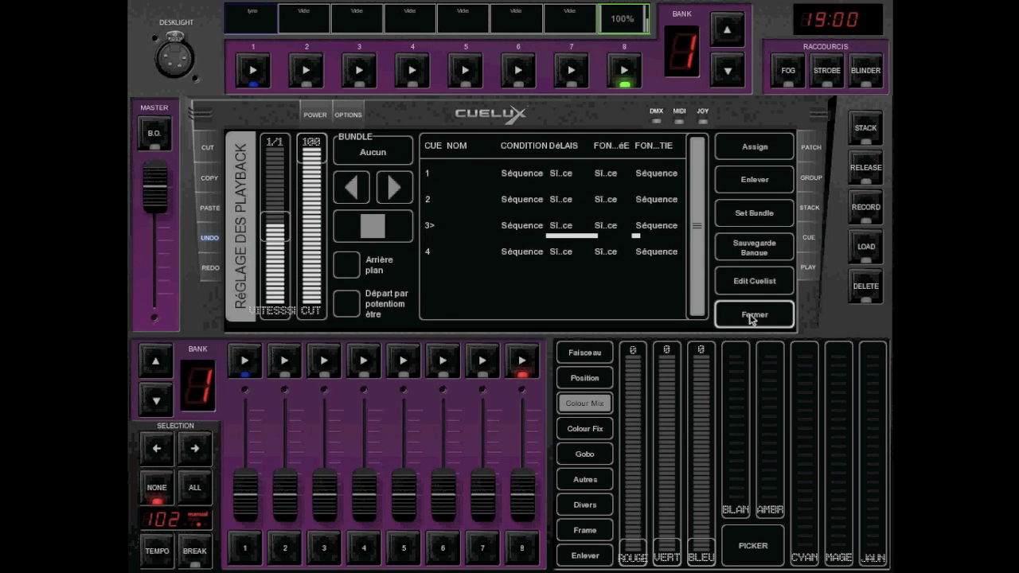
pyautogui.click(752, 314)
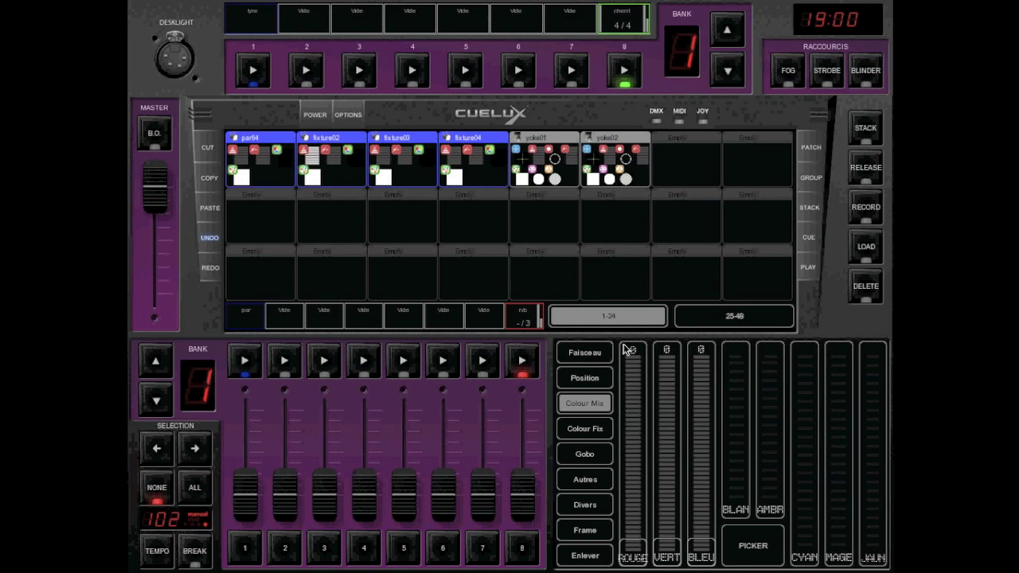
# Step: Release the running chen1 chase on launch button 8
pyautogui.moveTo(488, 512)
pyautogui.mouseDown()
pyautogui.moveTo(484, 428)
pyautogui.moveTo(475, 539)
pyautogui.moveTo(497, 410)
pyautogui.moveTo(480, 546)
pyautogui.moveTo(486, 436)
pyautogui.moveTo(496, 512)
pyautogui.mouseUp()
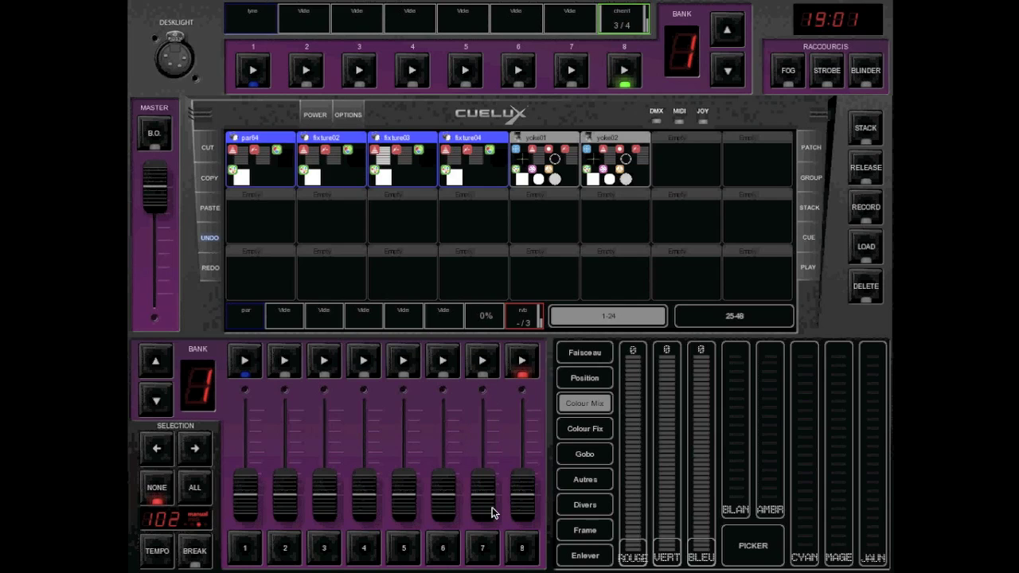
pyautogui.click(622, 78)
pyautogui.click(623, 72)
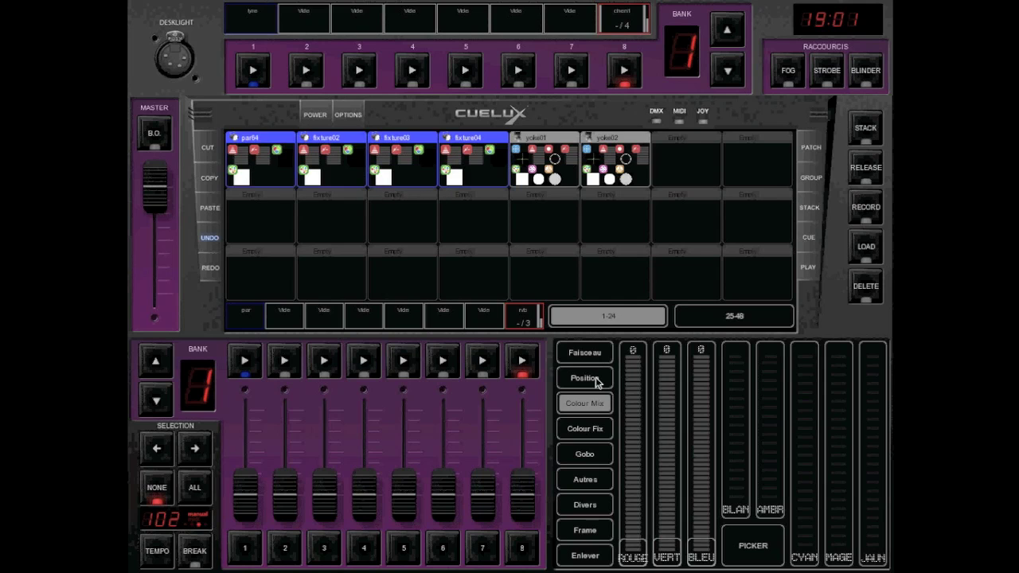
# Step: Set the par fixtures' ST L strobe to 100 and record it as a new cuelist on launch button 7
pyautogui.click(585, 352)
pyautogui.moveTo(804, 509); pyautogui.dragTo(826, 297)
pyautogui.click(869, 209)
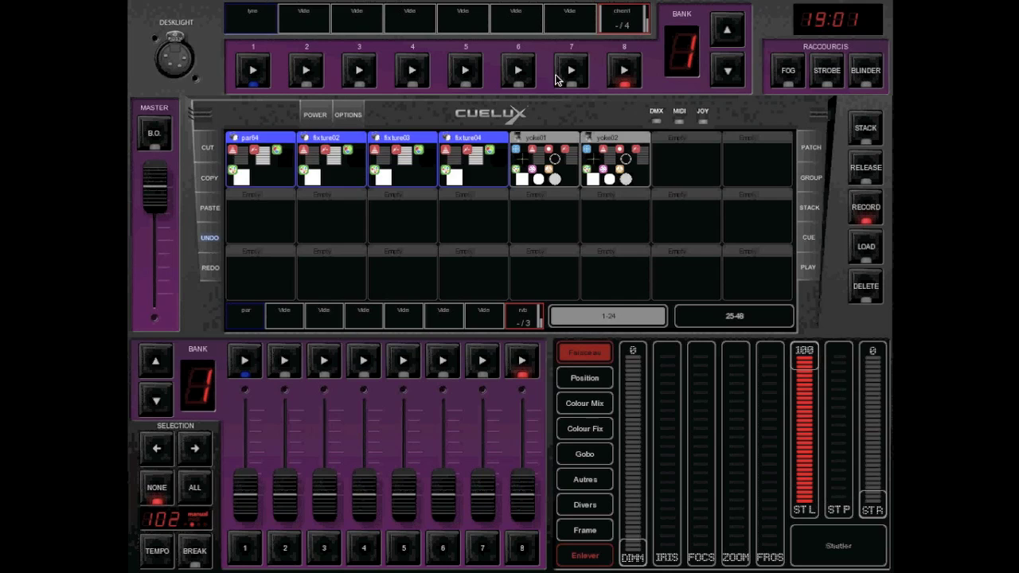
pyautogui.click(567, 71)
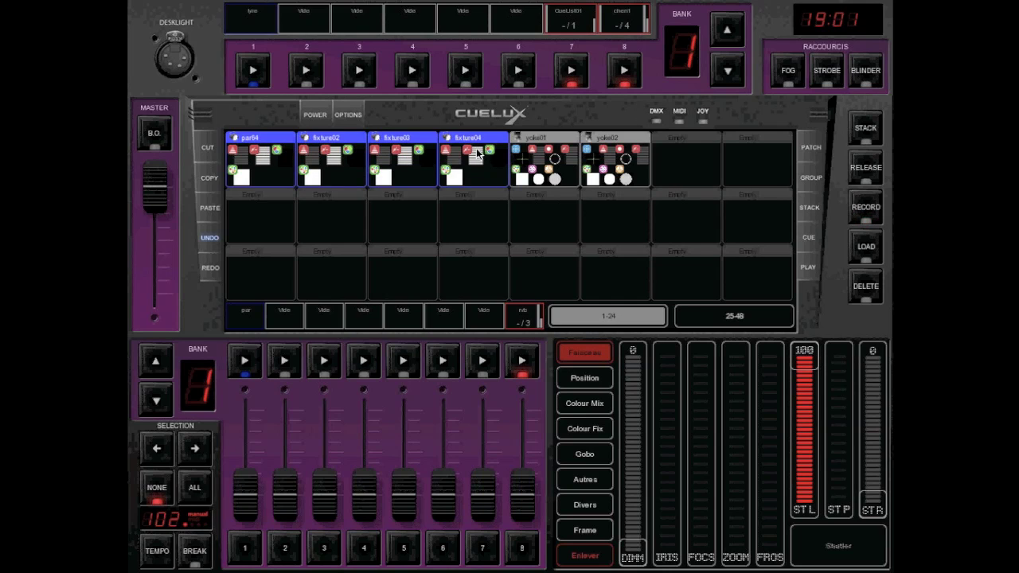
# Step: Set ST L to 0, record it as the second cue on launch button 7, and remove the programmed values
pyautogui.moveTo(802, 356); pyautogui.dragTo(836, 561)
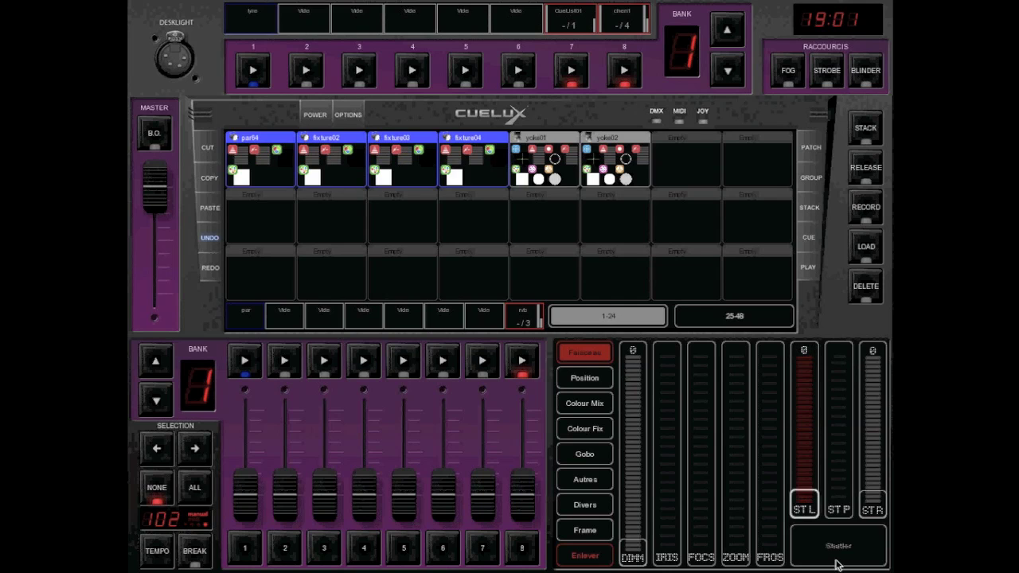
pyautogui.click(867, 209)
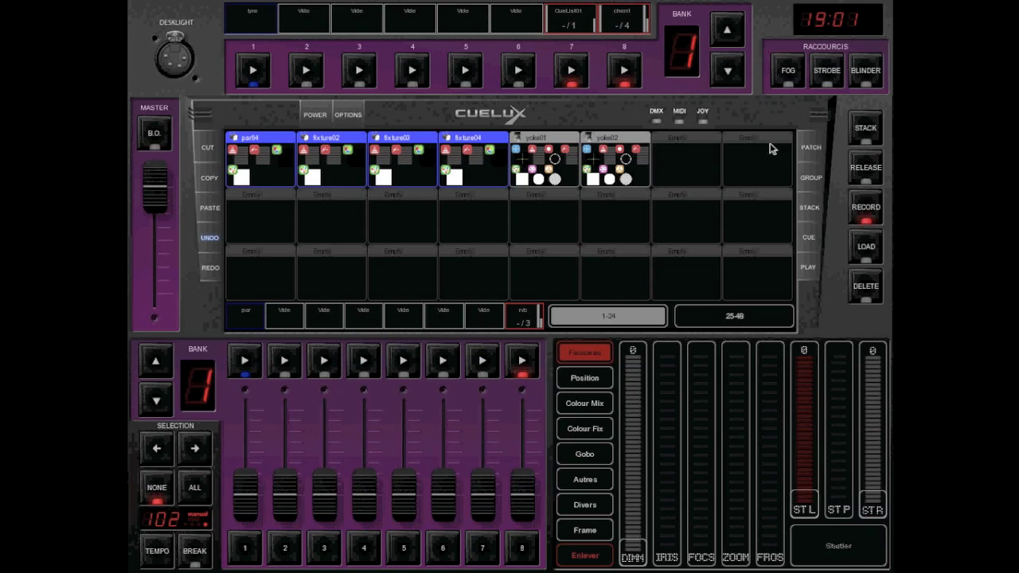
pyautogui.click(570, 80)
pyautogui.click(587, 557)
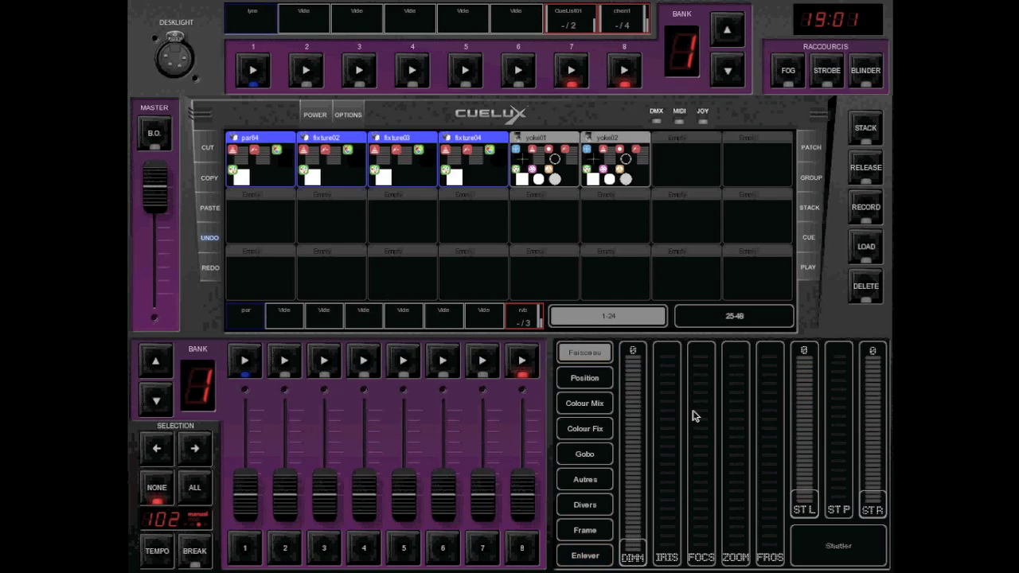
# Step: Test launch button 7 by stepping through its strobe cues, leaving it released
pyautogui.click(572, 71)
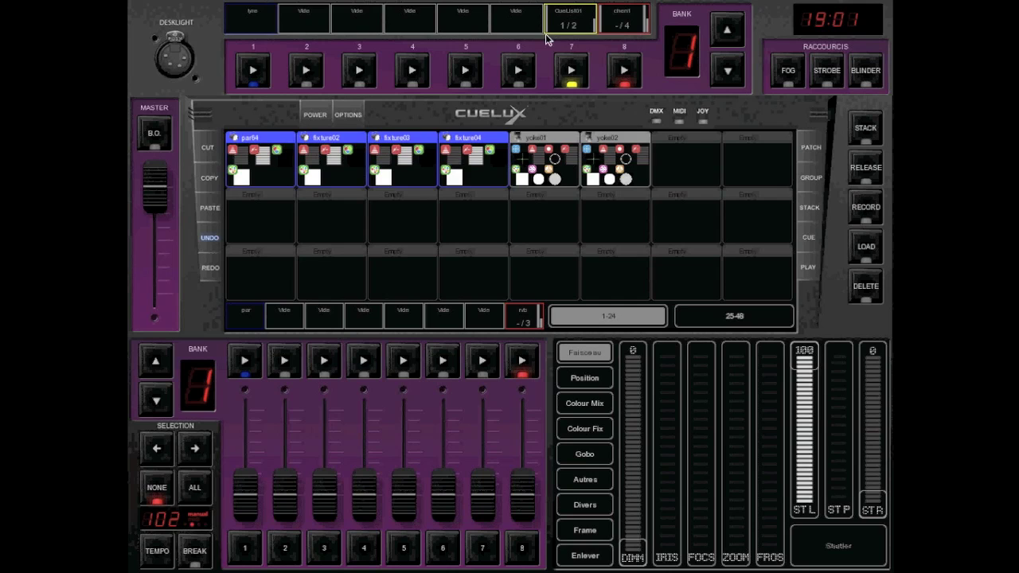
pyautogui.click(570, 71)
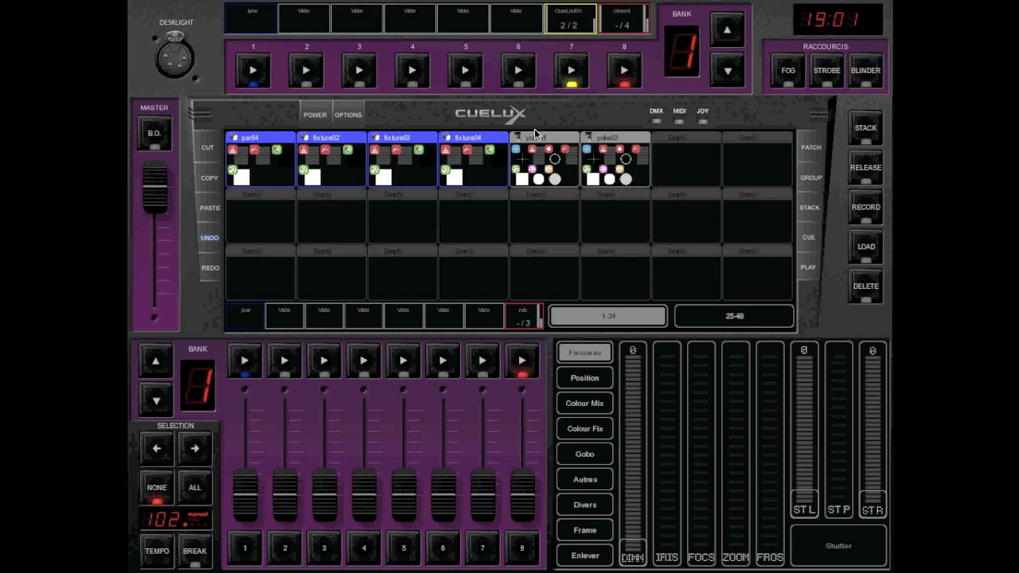
pyautogui.click(580, 86)
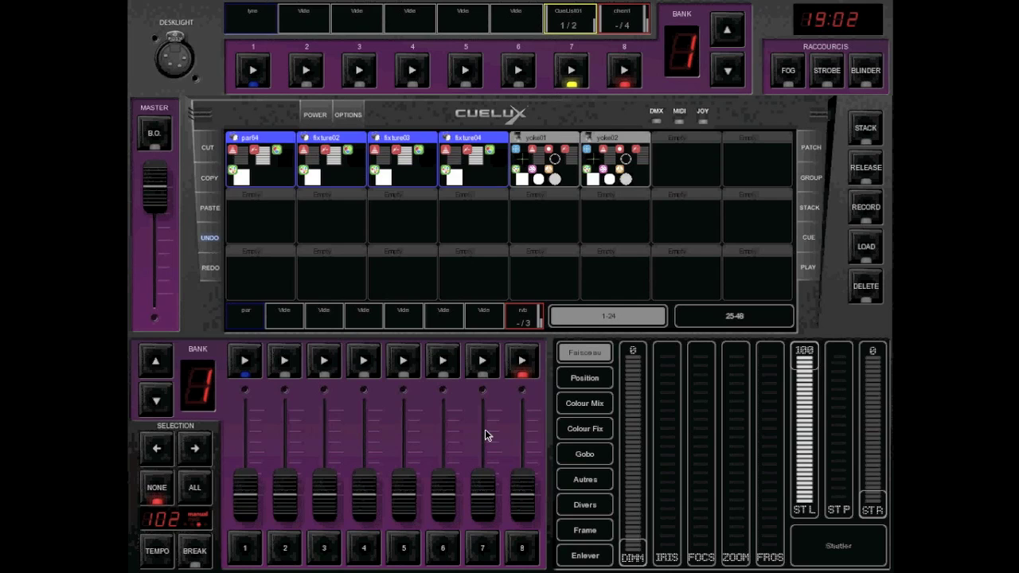
pyautogui.click(569, 74)
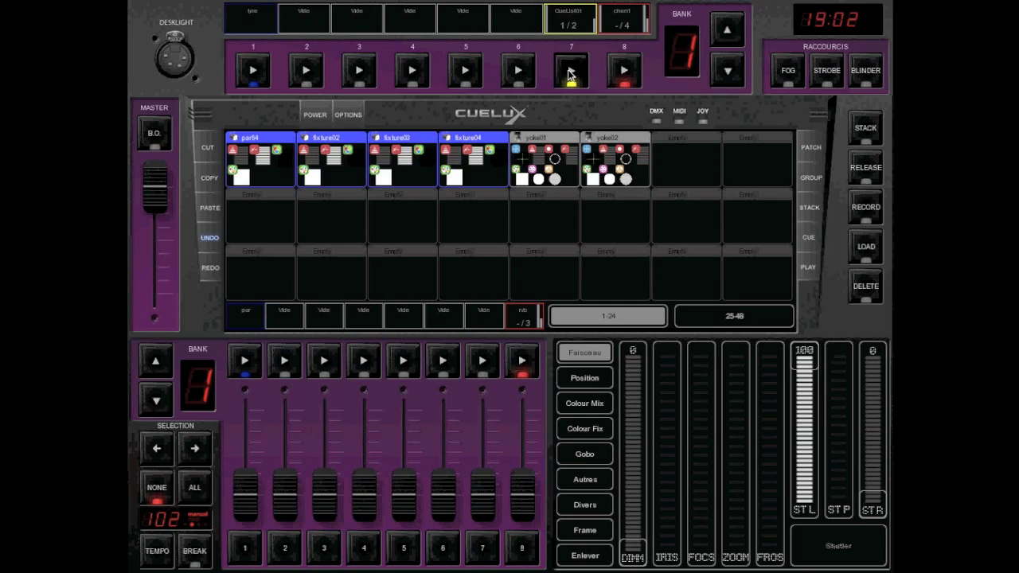
pyautogui.click(569, 74)
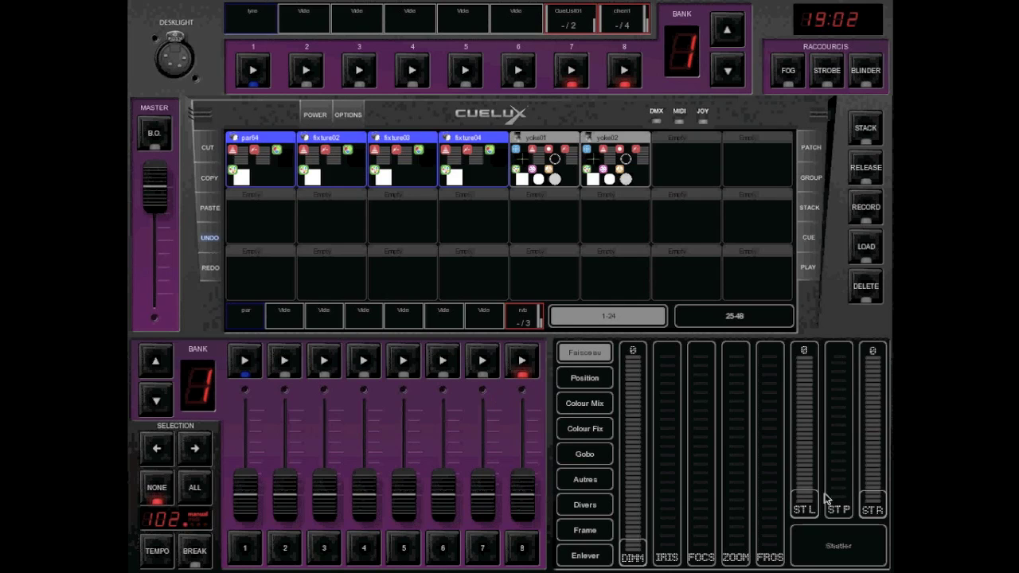
# Step: Set ST L to 100, record it on fader playback 7, and remove the programmed values
pyautogui.moveTo(802, 504); pyautogui.dragTo(824, 333)
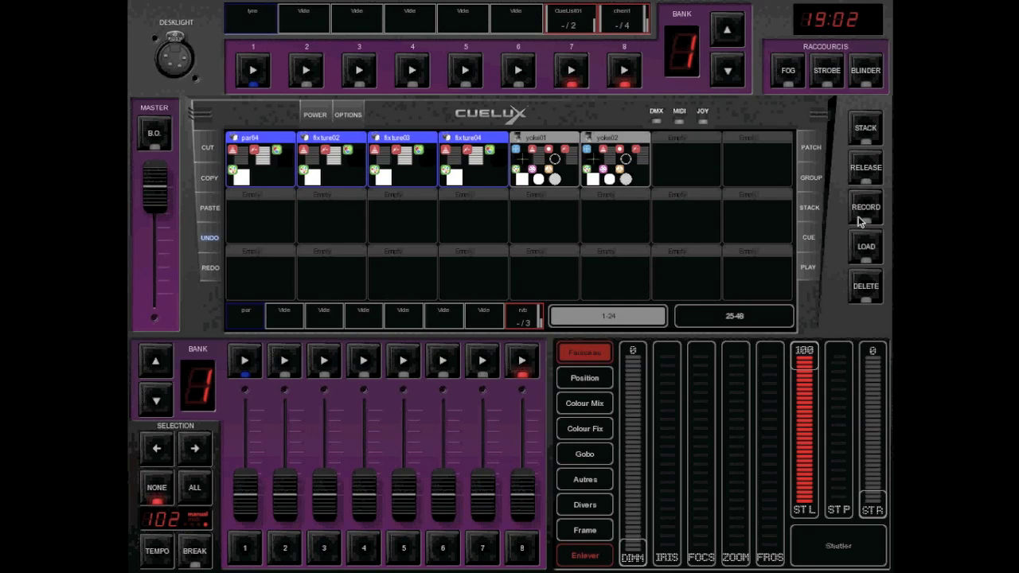
pyautogui.click(491, 360)
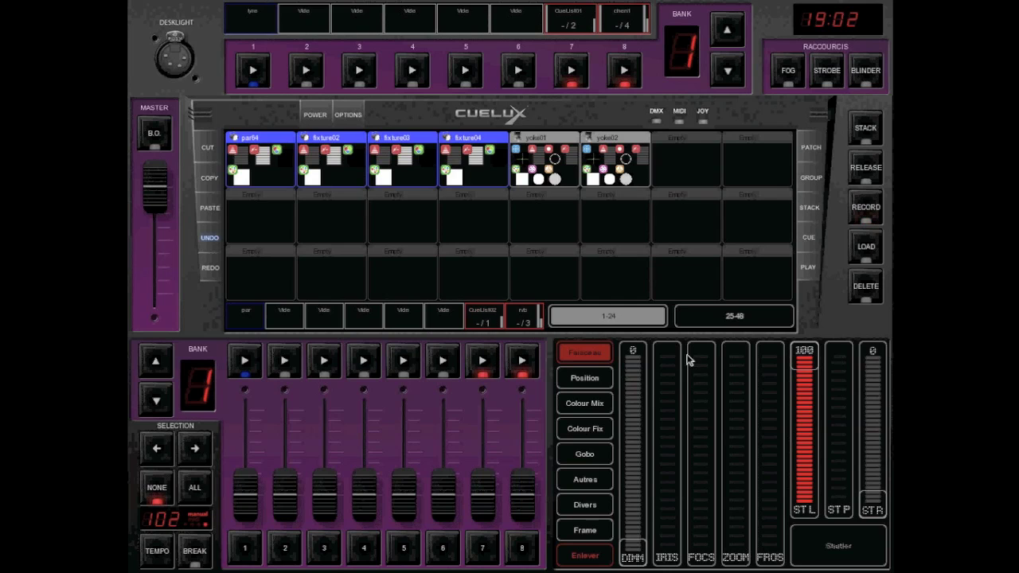
pyautogui.click(583, 560)
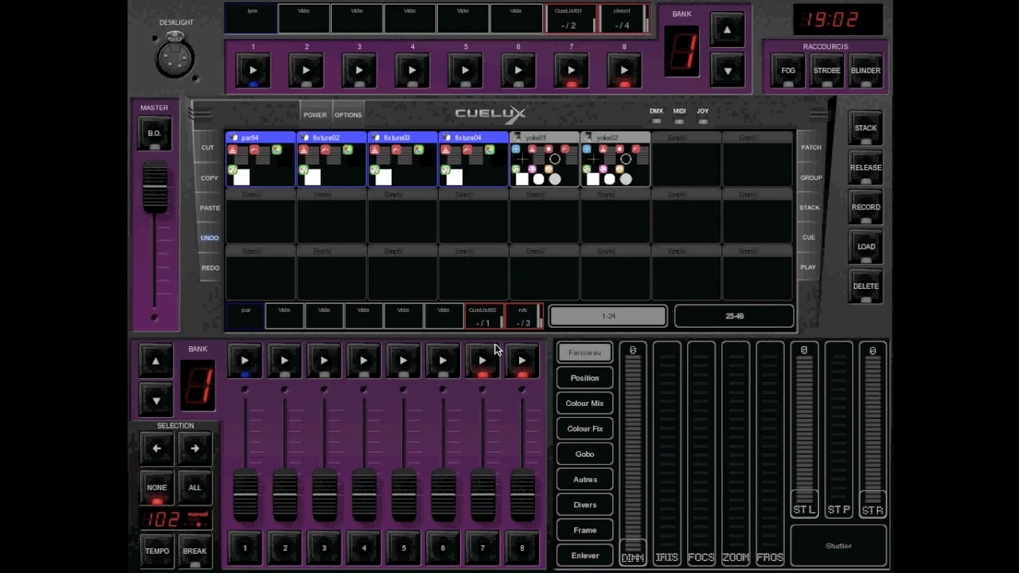
# Step: Start the strobe cuelist on fader playback 7 and try the faders of playbacks 7, 6 and 1
pyautogui.click(483, 360)
pyautogui.moveTo(482, 509); pyautogui.dragTo(482, 554)
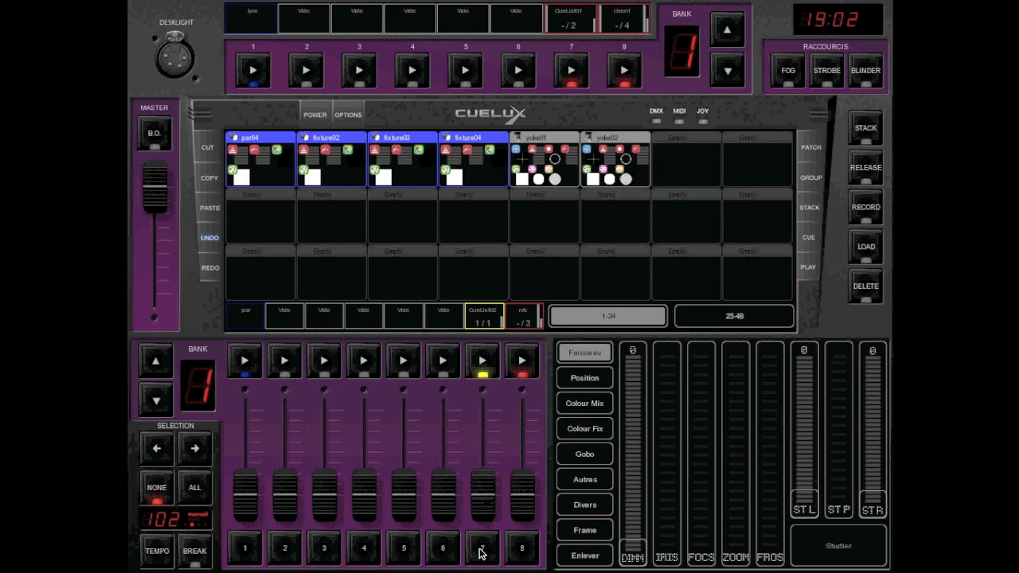
pyautogui.moveTo(443, 512)
pyautogui.mouseDown()
pyautogui.moveTo(432, 504)
pyautogui.moveTo(434, 521)
pyautogui.mouseUp()
pyautogui.moveTo(243, 498); pyautogui.dragTo(273, 549)
# Step: Start the rvb cuelist on fader playback 8 and turn off its Séquence option in the cuelist editor
pyautogui.click(589, 406)
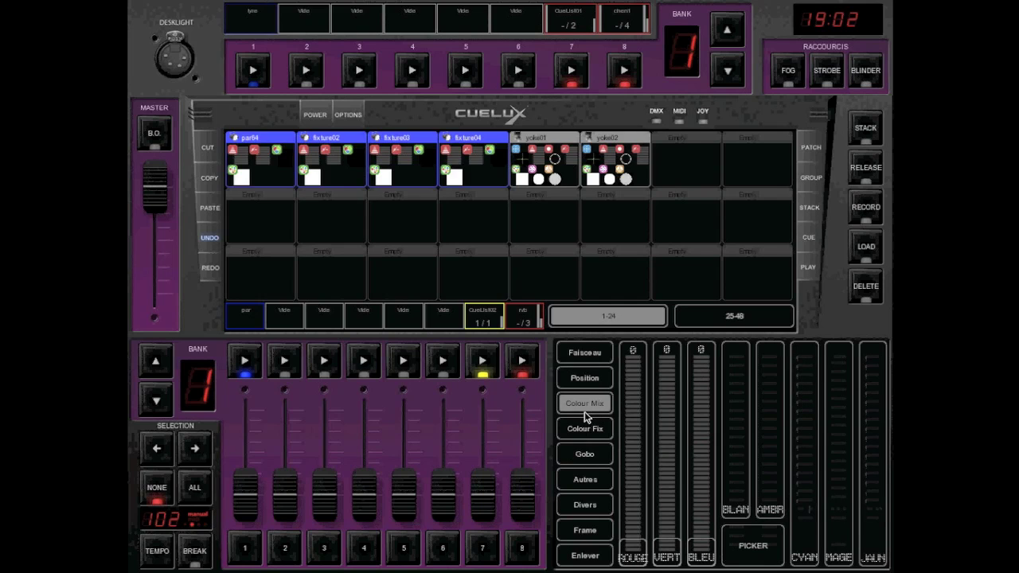
pyautogui.click(521, 365)
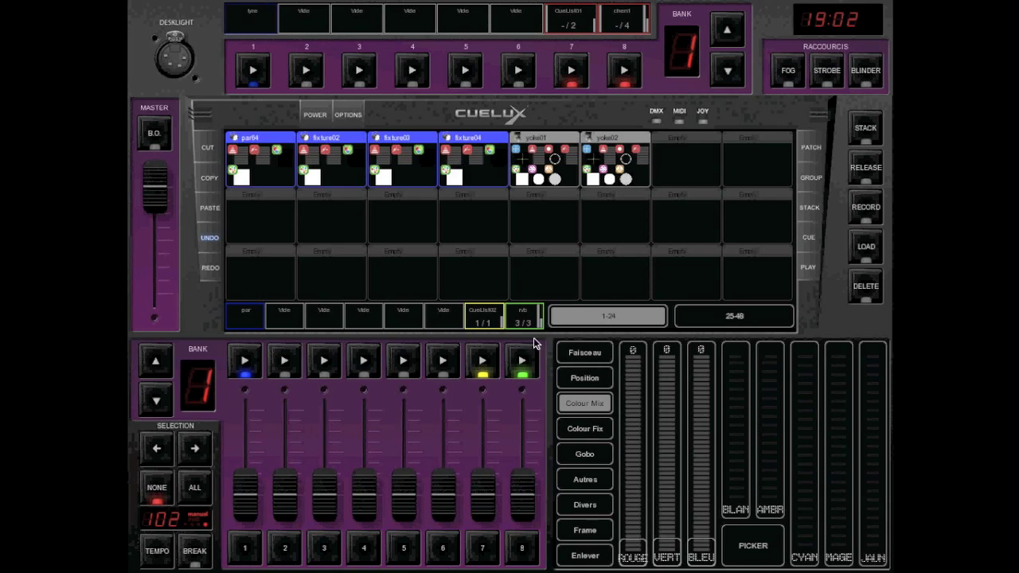
pyautogui.click(527, 323)
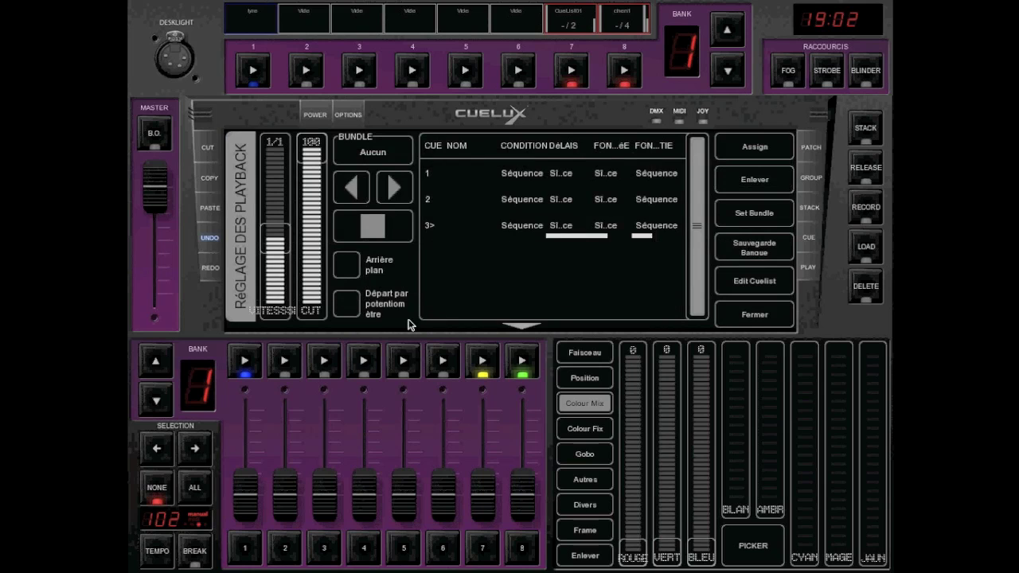
pyautogui.click(754, 280)
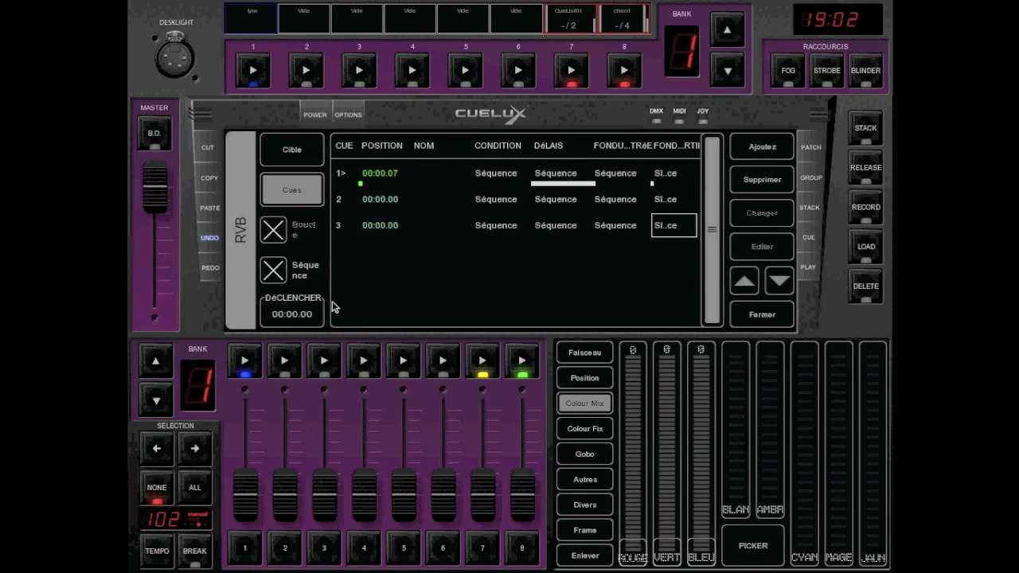
pyautogui.click(757, 316)
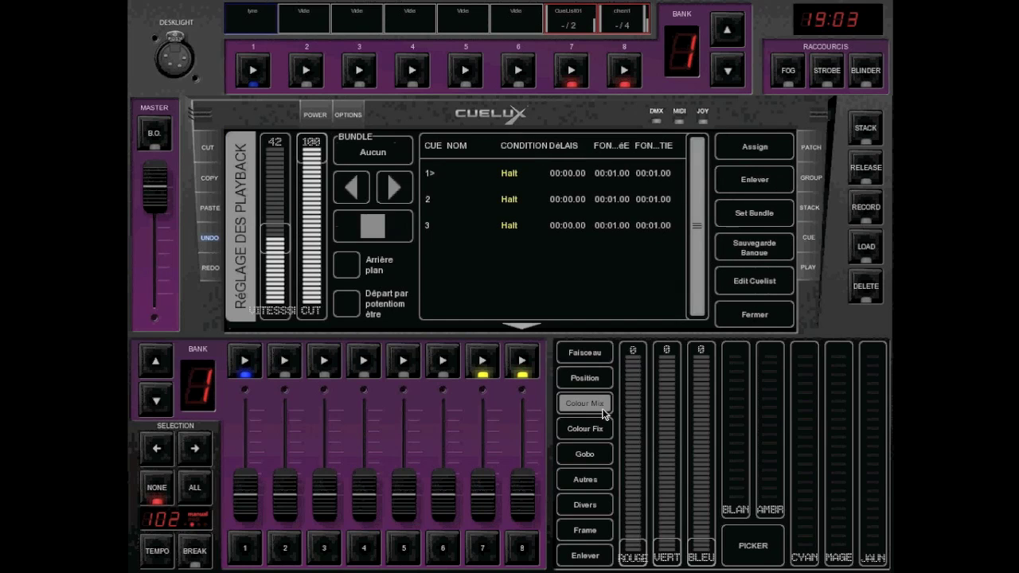
# Step: Close the playback settings and try the fader of playback 8, finishing with it raised to 100%
pyautogui.click(740, 316)
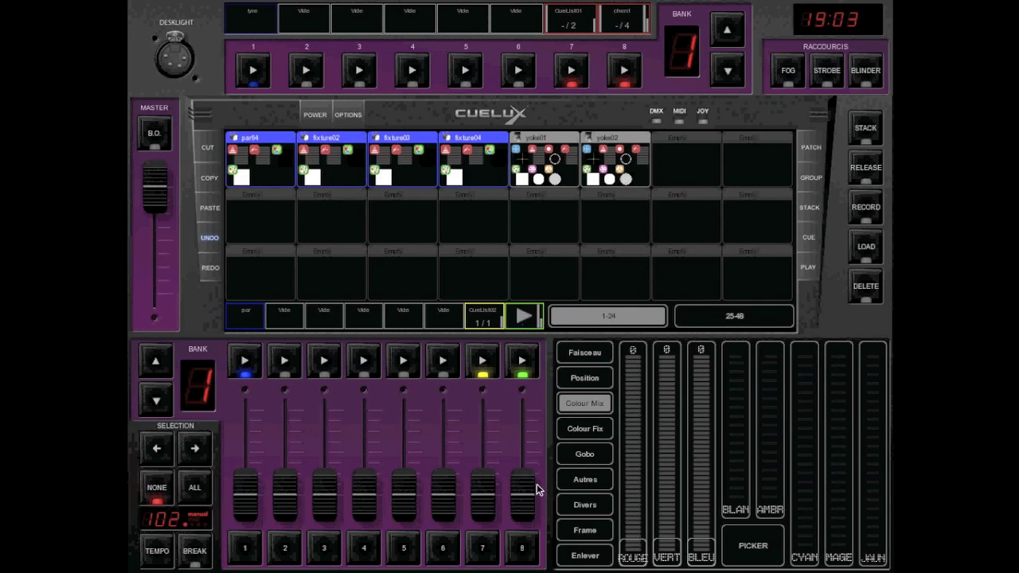
pyautogui.moveTo(524, 497); pyautogui.dragTo(519, 466)
pyautogui.moveTo(519, 445); pyautogui.dragTo(523, 517)
pyautogui.click(514, 368)
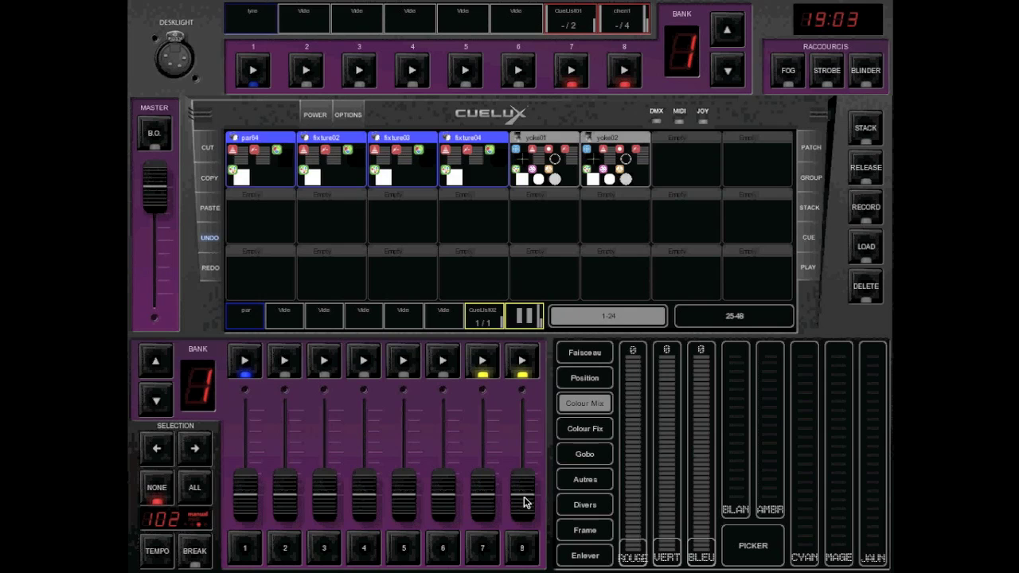
pyautogui.moveTo(523, 501); pyautogui.dragTo(524, 410)
pyautogui.moveTo(523, 466); pyautogui.dragTo(523, 411)
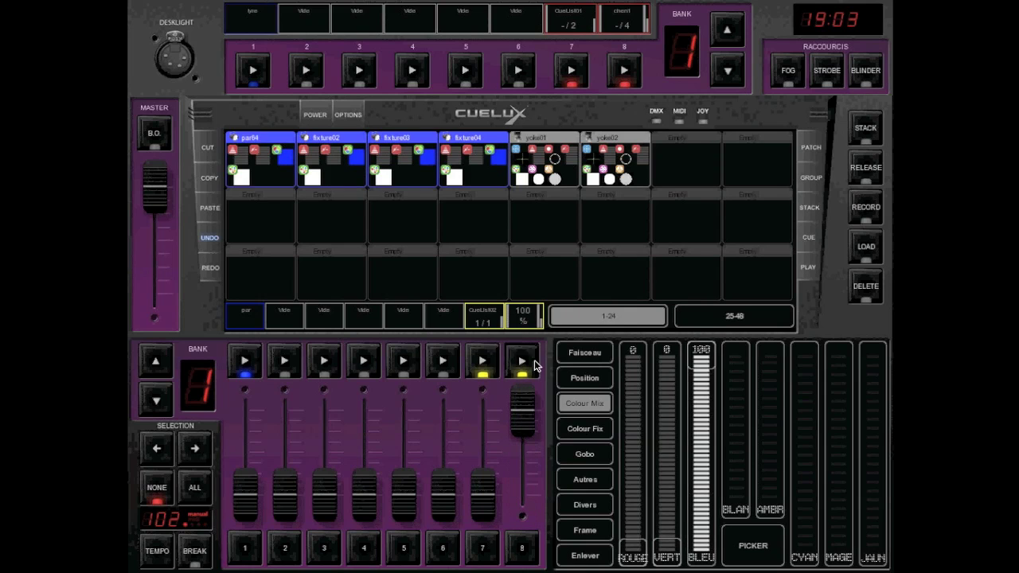
# Step: Step through the rvb cues on fader playback 8 with its fader up, and pull the fader fully down
pyautogui.click(532, 362)
pyautogui.click(533, 367)
pyautogui.moveTo(520, 407)
pyautogui.mouseDown()
pyautogui.moveTo(523, 492)
pyautogui.moveTo(522, 410)
pyautogui.mouseUp()
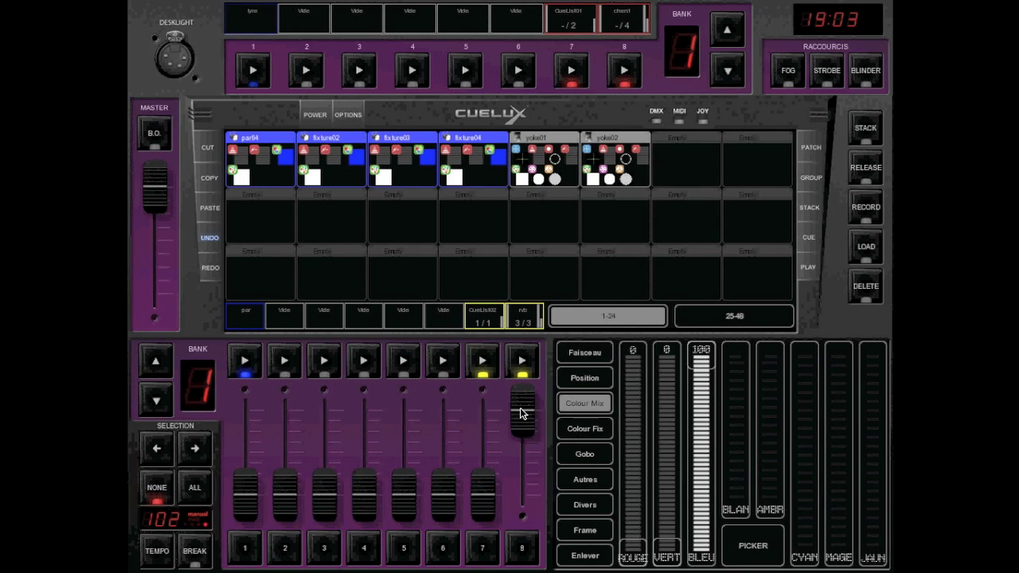
pyautogui.moveTo(521, 412); pyautogui.dragTo(508, 541)
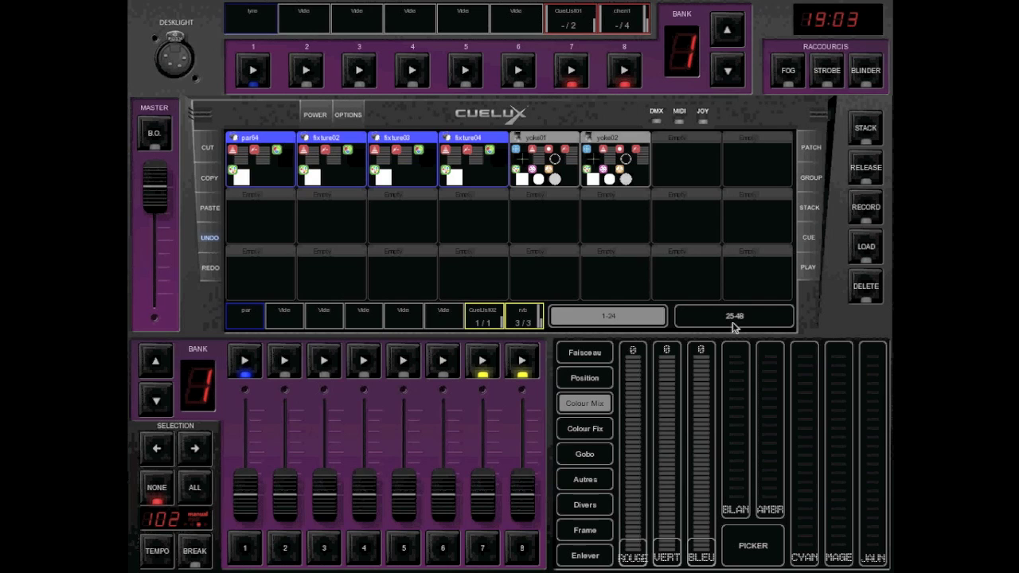
# Step: View the list of all recorded cuelists and switch to the CamStudio window
pyautogui.click(808, 238)
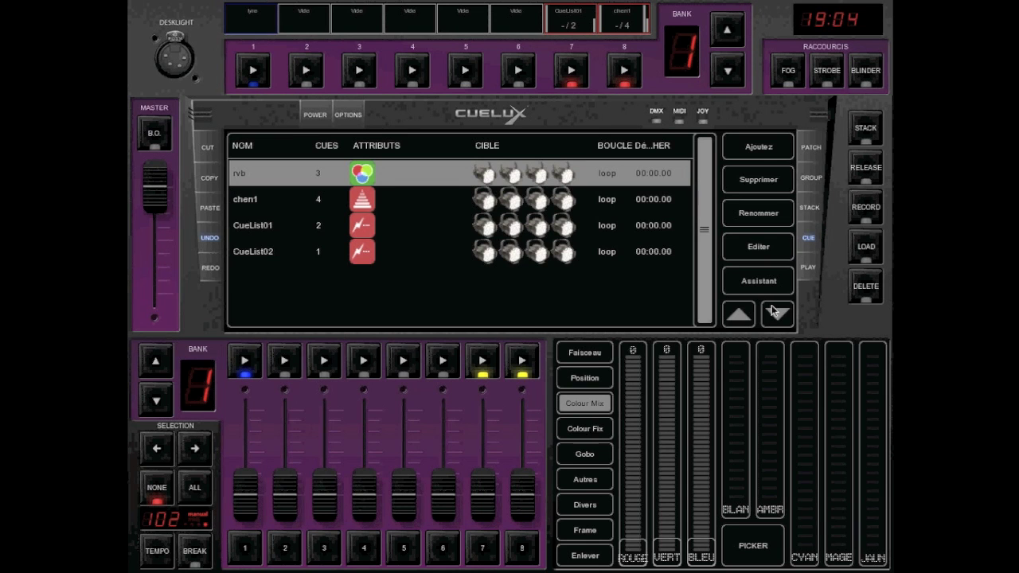
pyautogui.hotkey('alt', 'Tab')
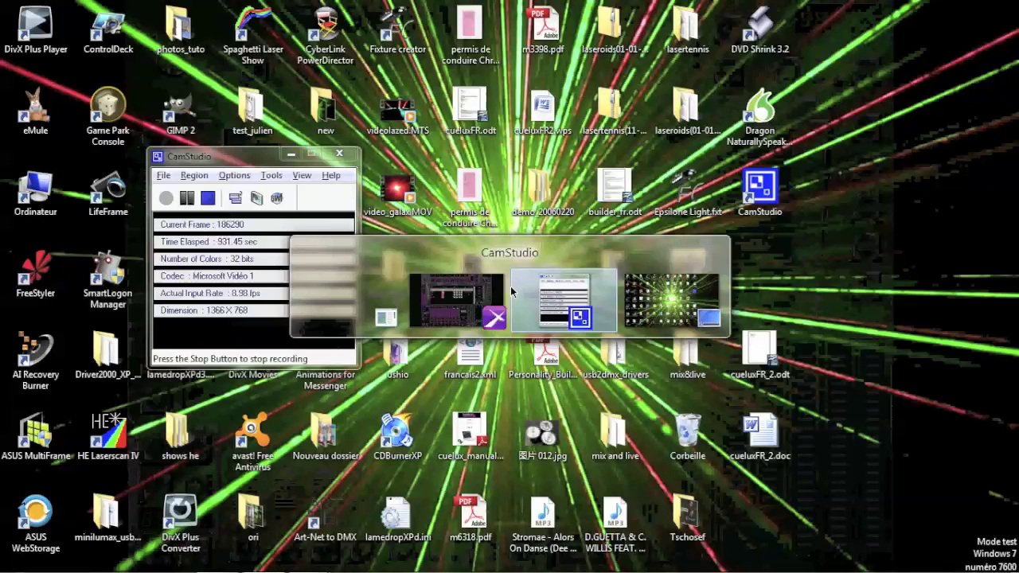